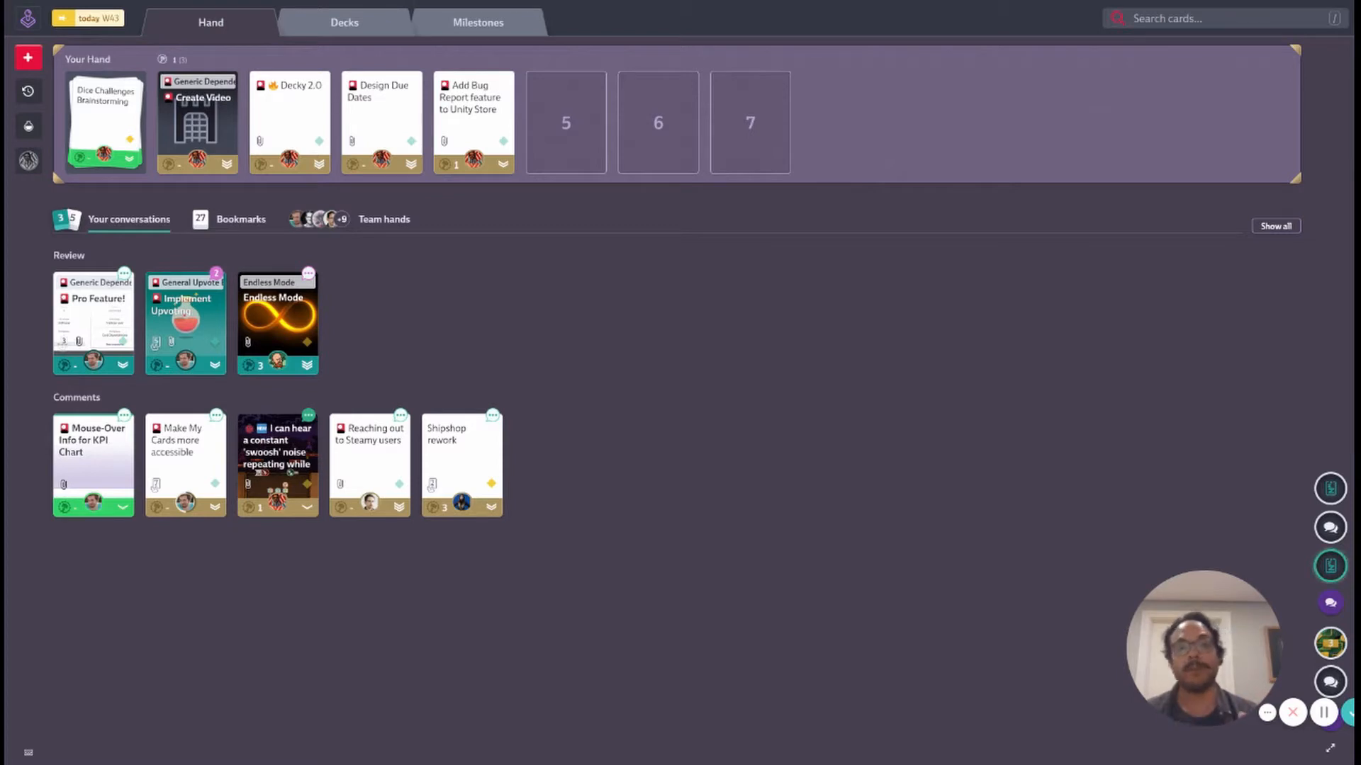
- Review the Card Dependencies option in the organization's feature settings and return to the hand
left_click(28, 19)
scroll(138, 306, "down", 3)
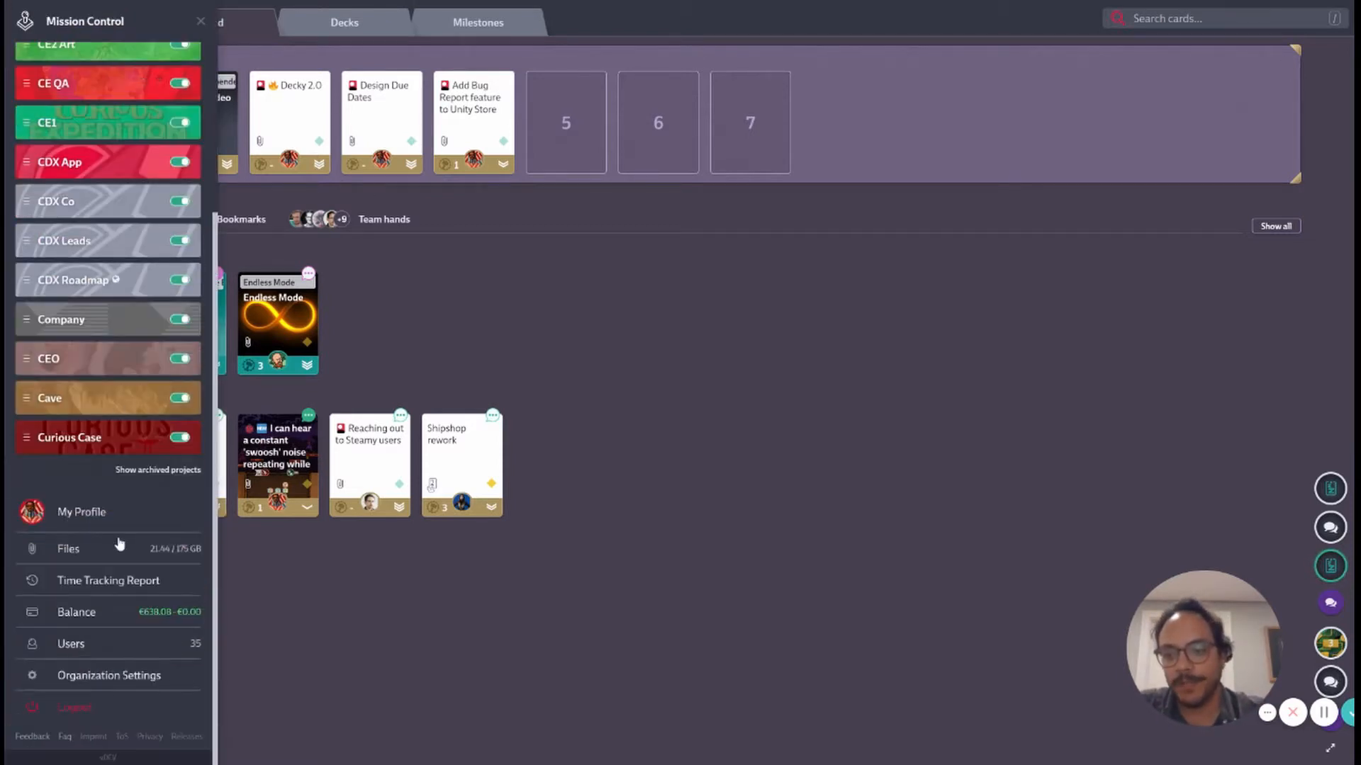
left_click(97, 679)
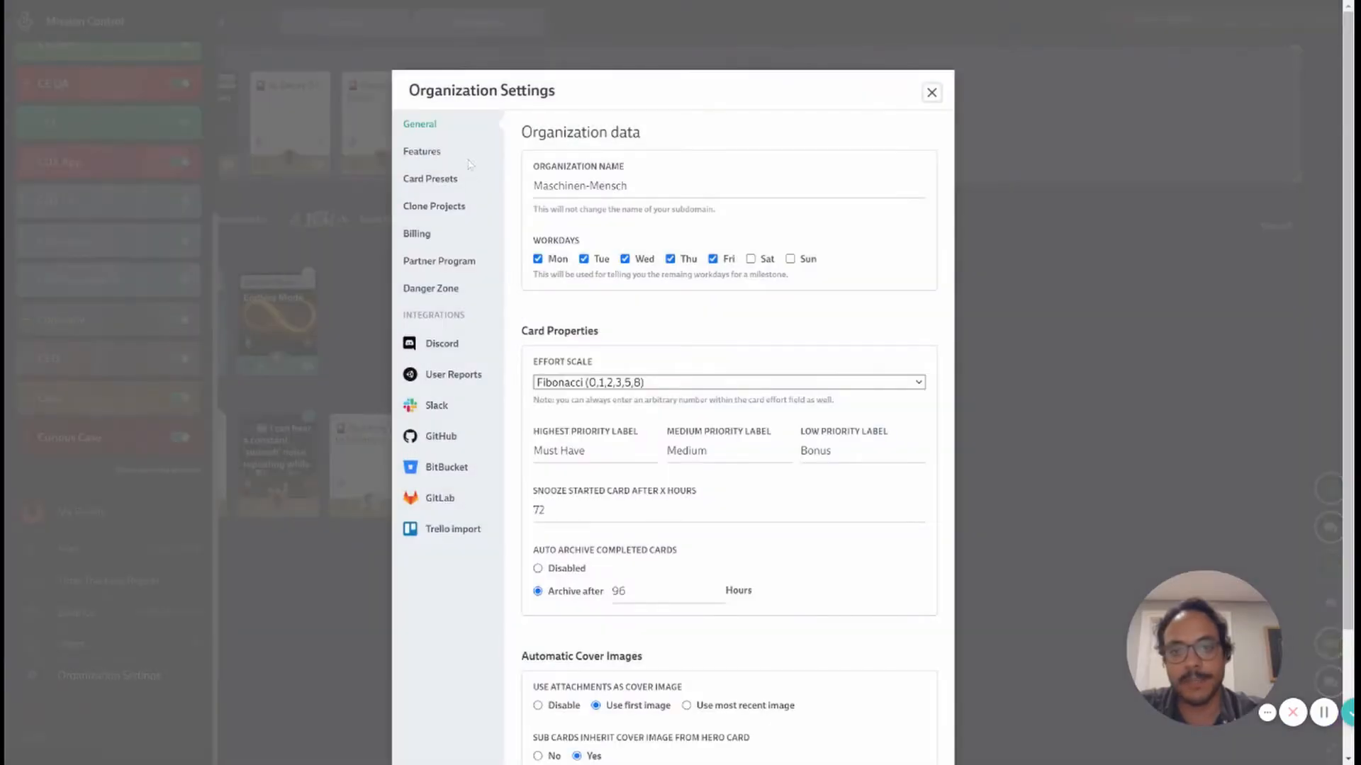
left_click(425, 153)
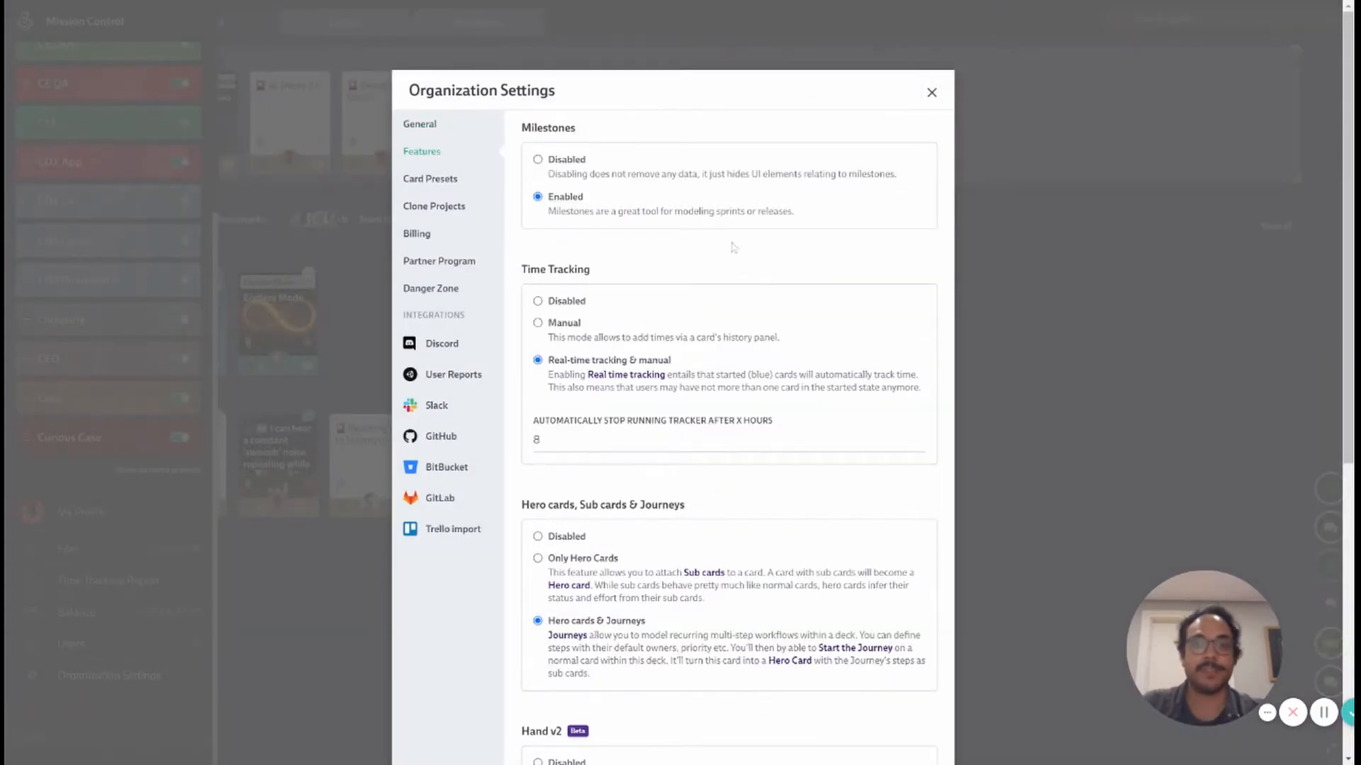
scroll(734, 248, "down", 7)
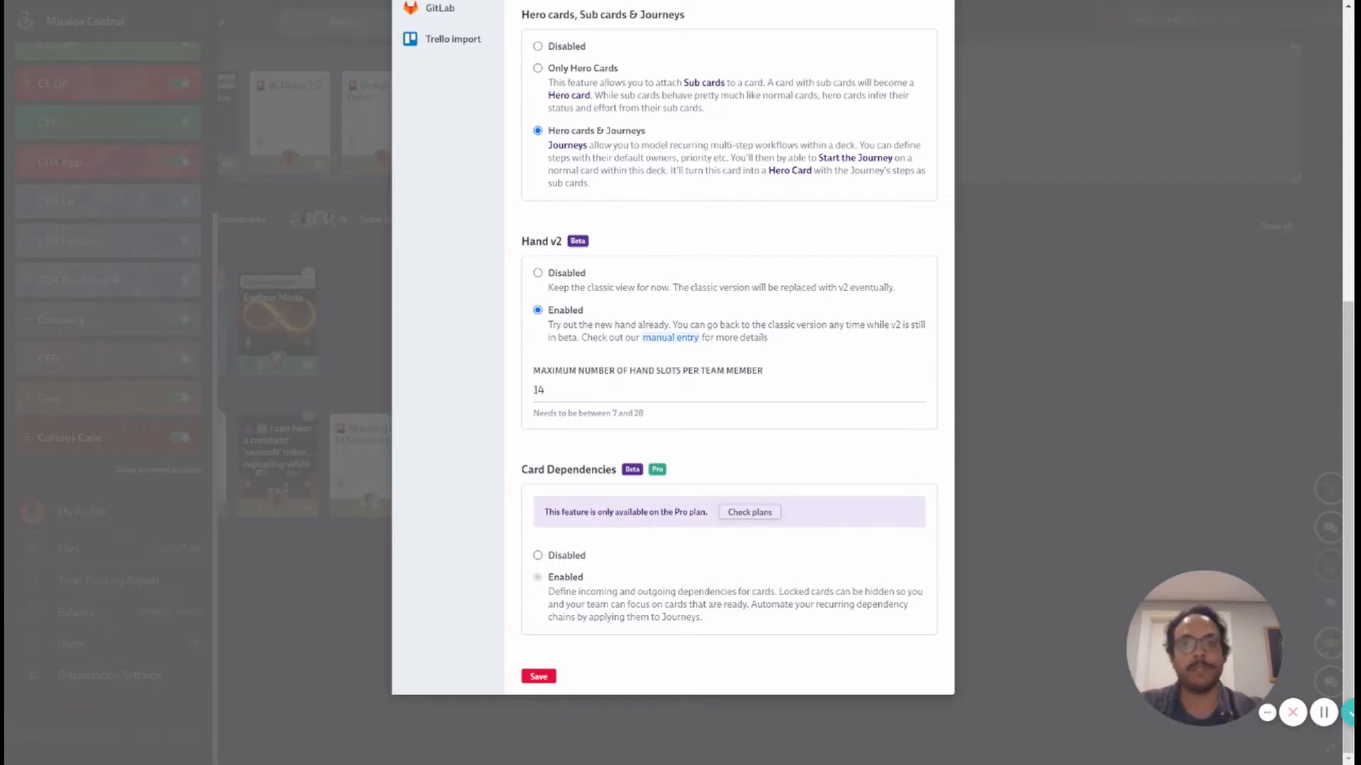
scroll(920, 235, "up", 7)
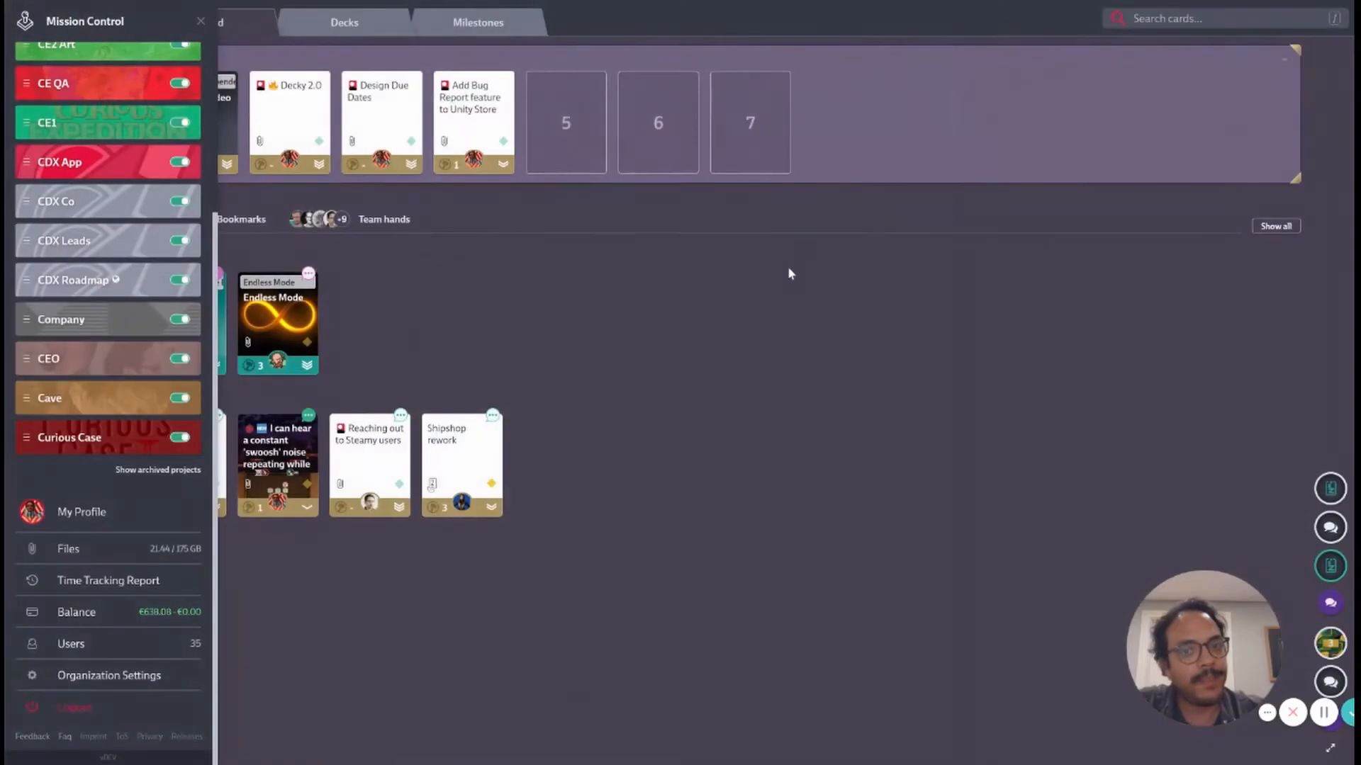
left_click(931, 92)
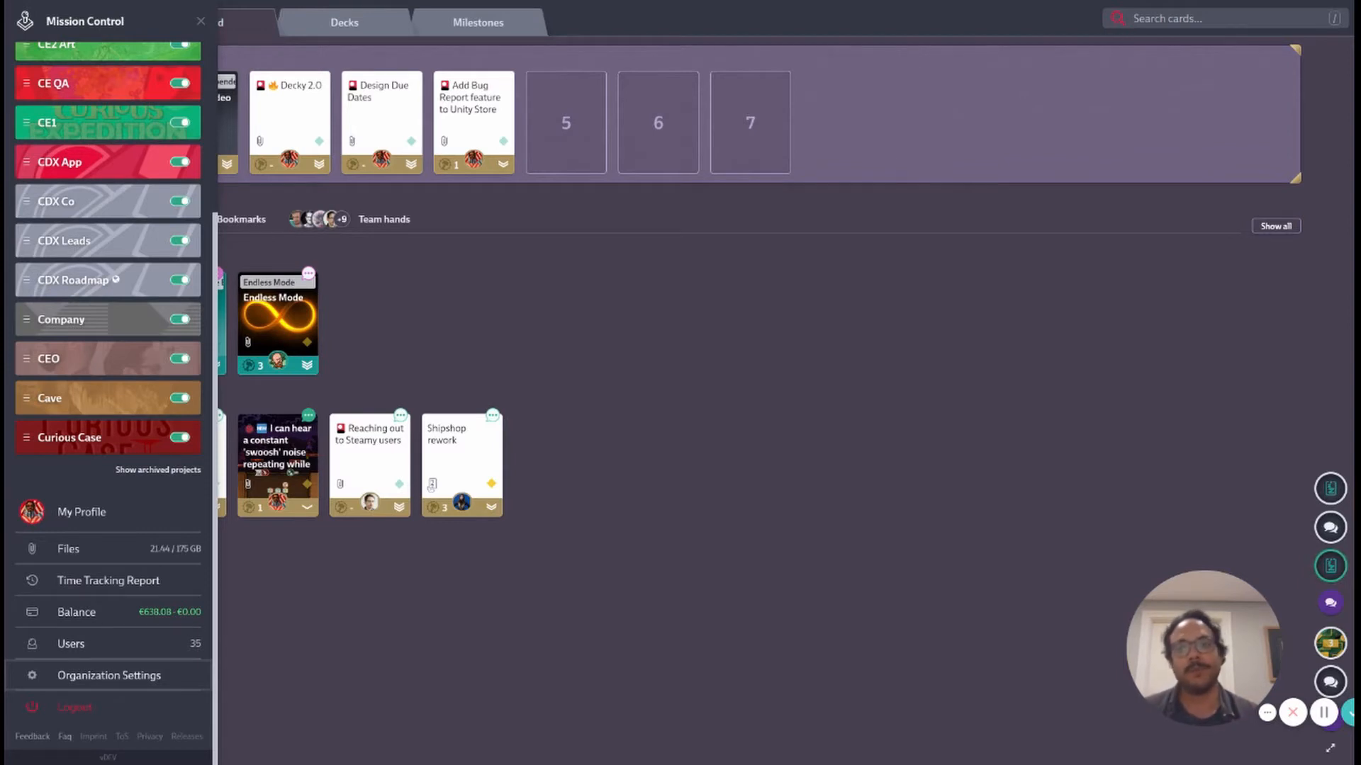
left_click(780, 293)
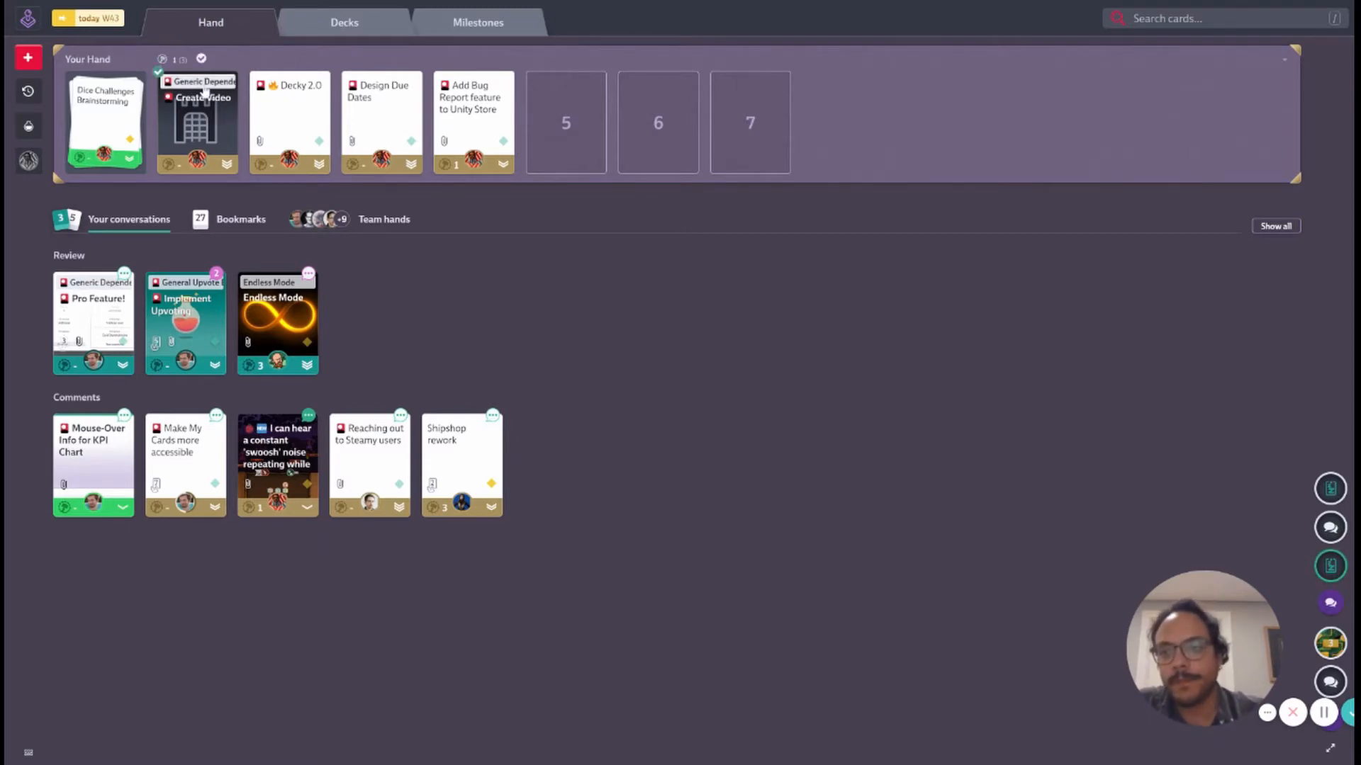
- Open the Release beta card from the sub cards listed alongside Create Video under the Generic Dependencies hero card
left_click(204, 90)
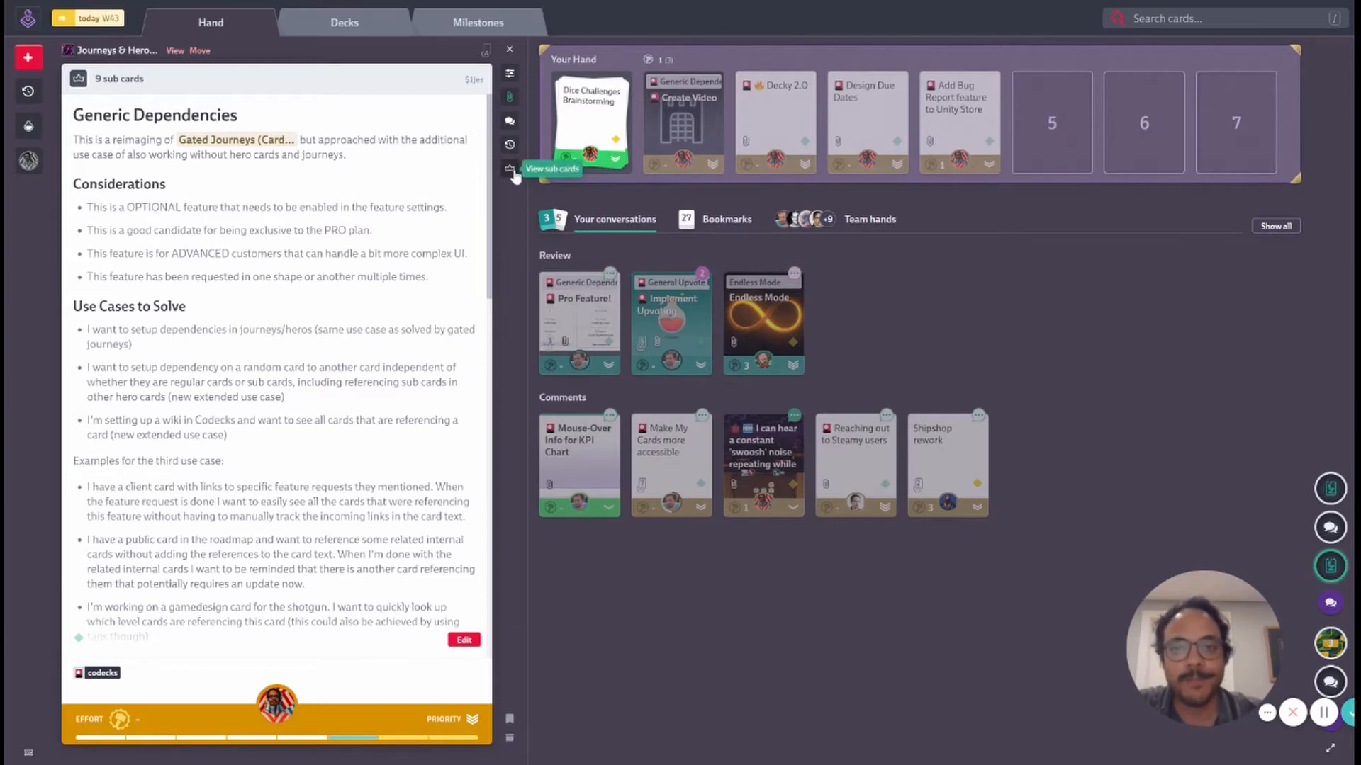
left_click(705, 126)
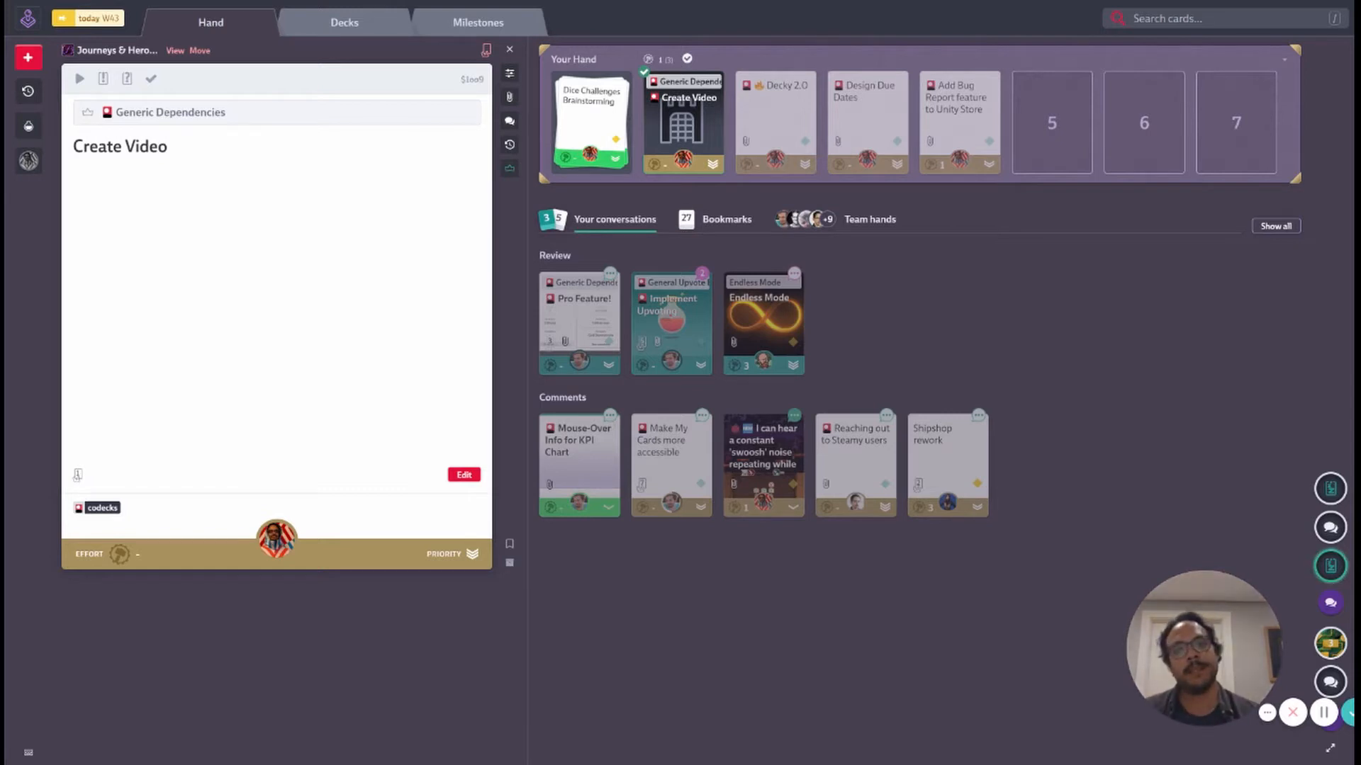
left_click(508, 168)
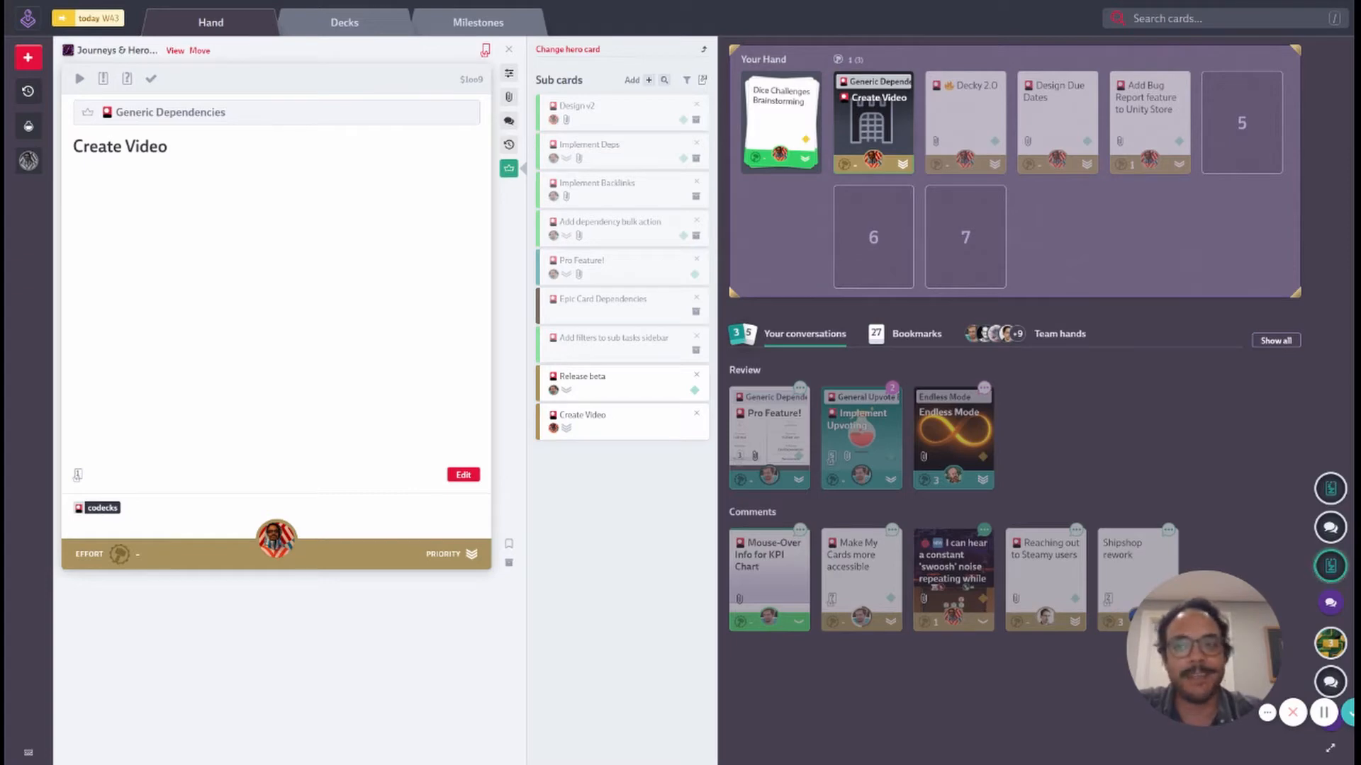
left_click(623, 392)
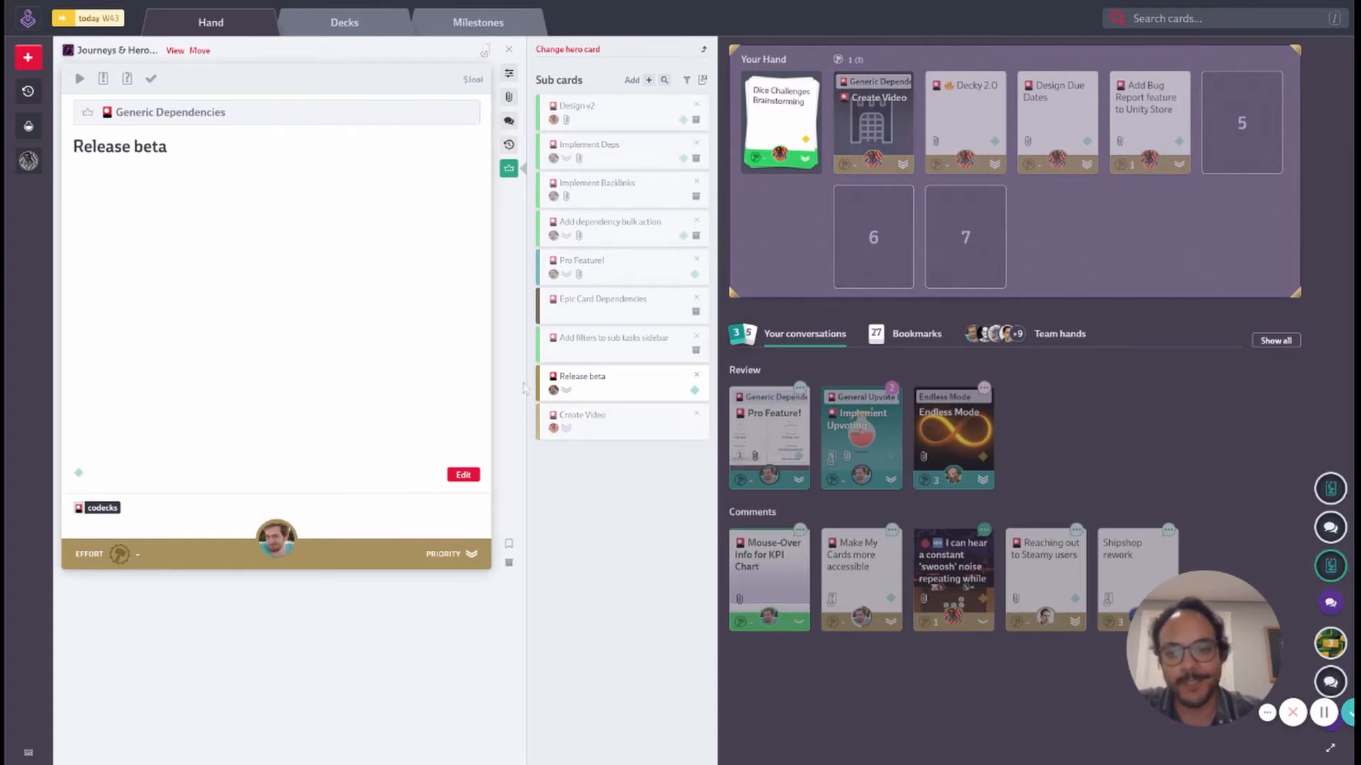
- Add a dependency to the Release beta card so that it is locked by the Create Video card
mouse_move(449, 519)
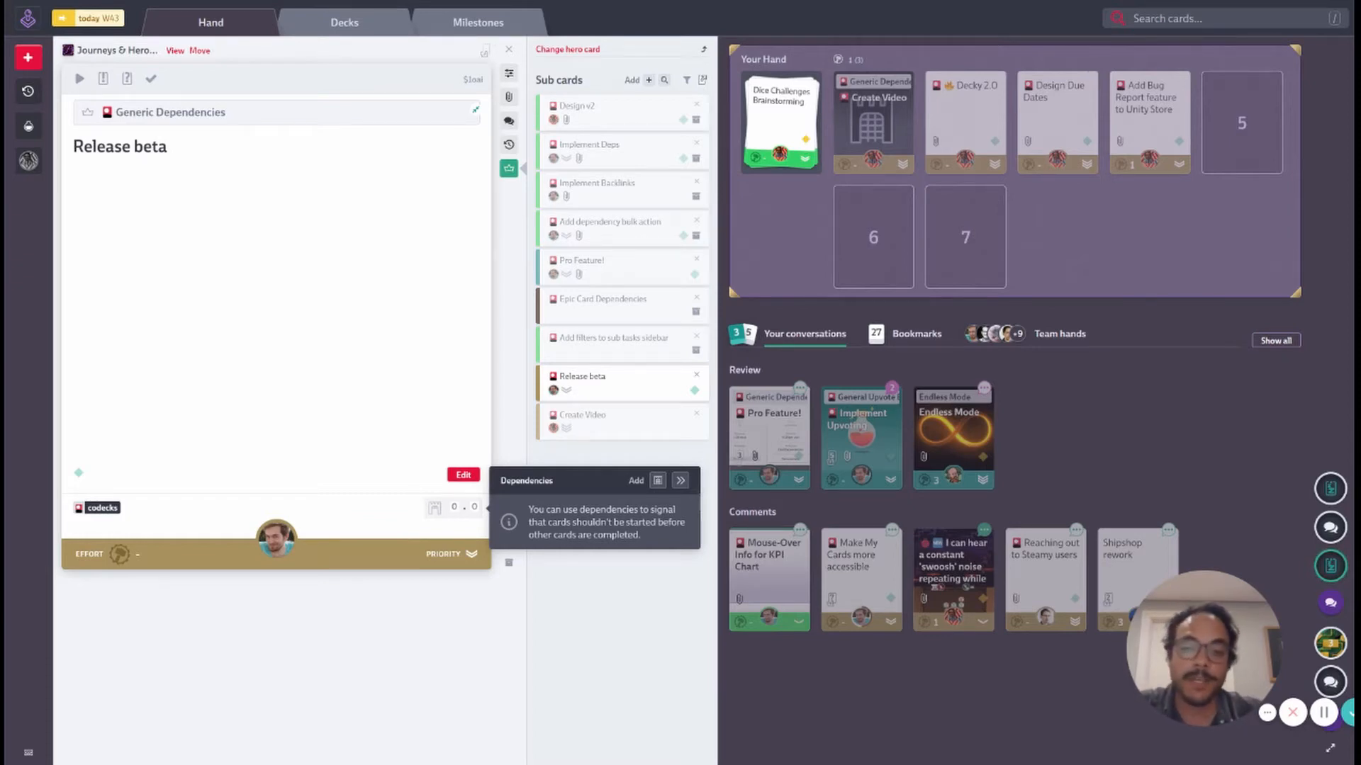
left_click(658, 482)
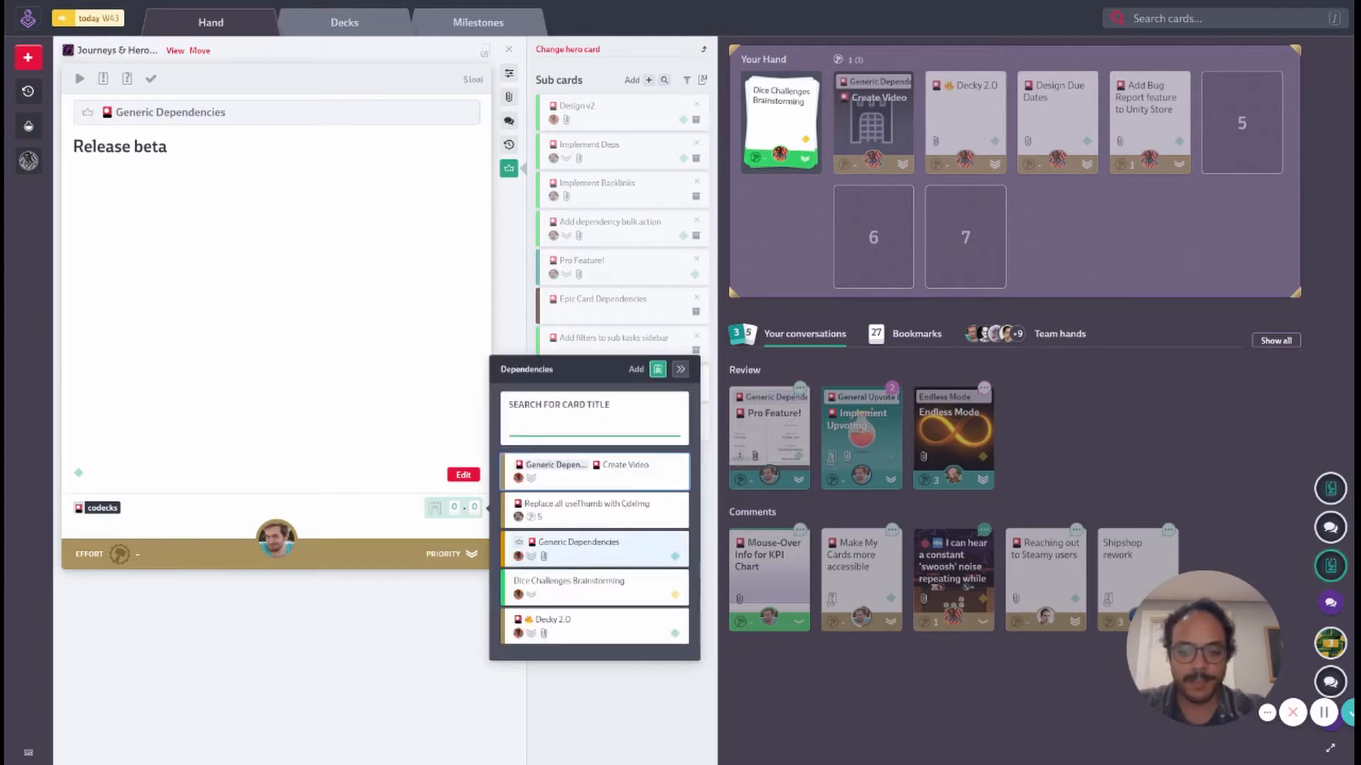
type("create")
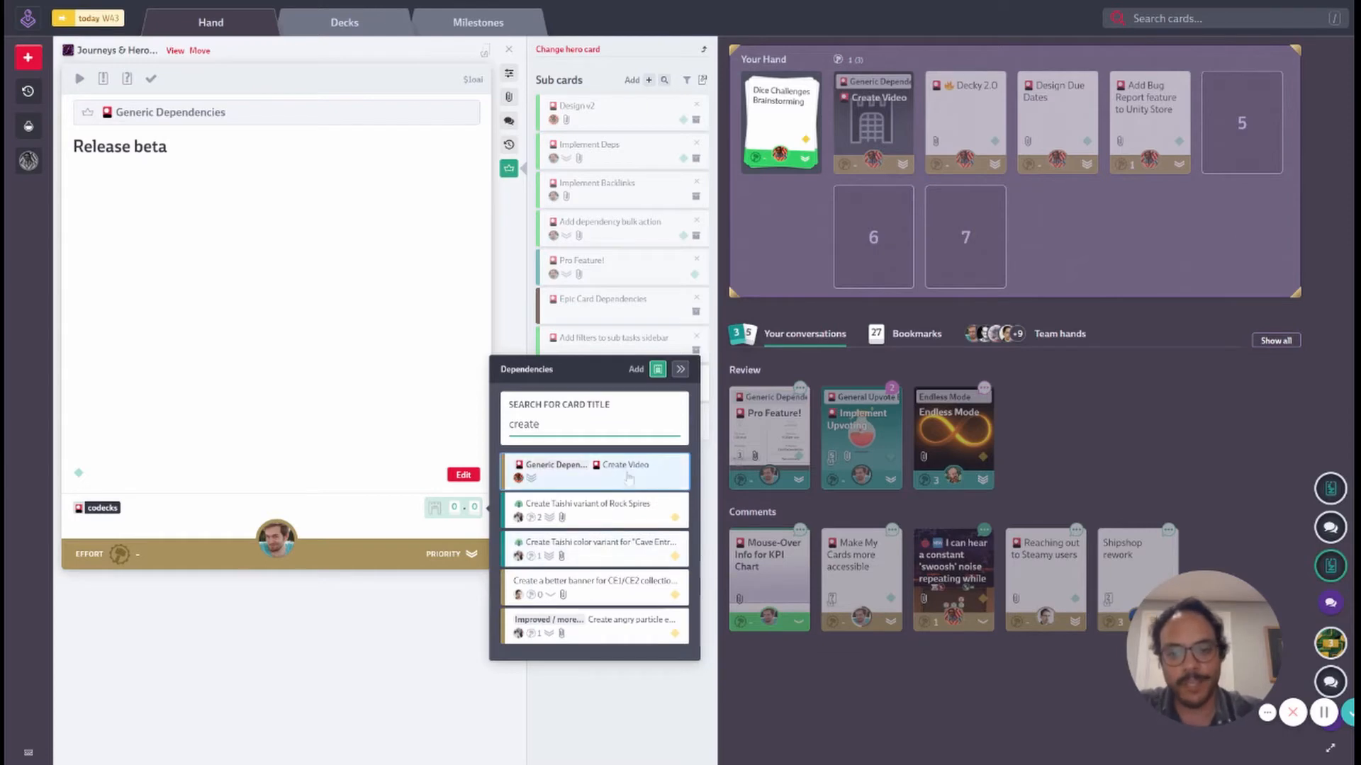
left_click(629, 476)
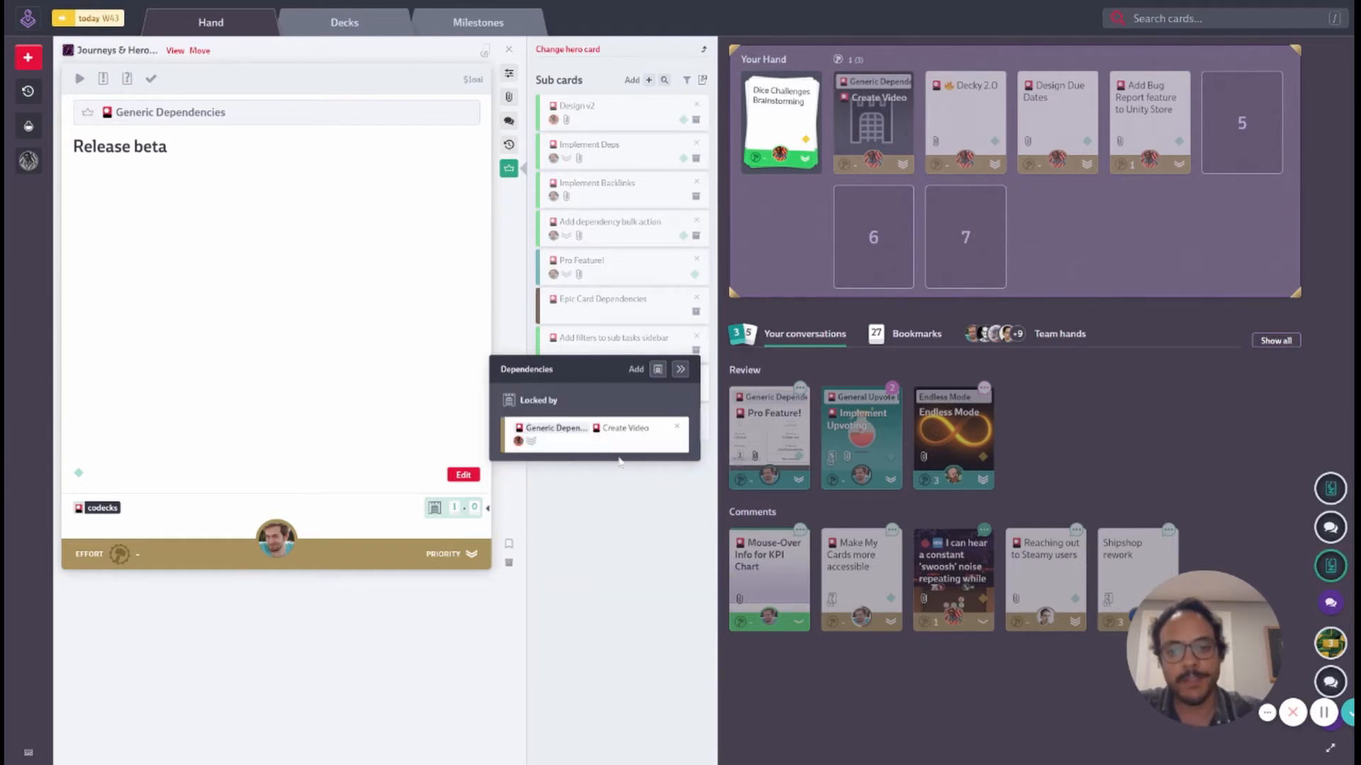
left_click(394, 512)
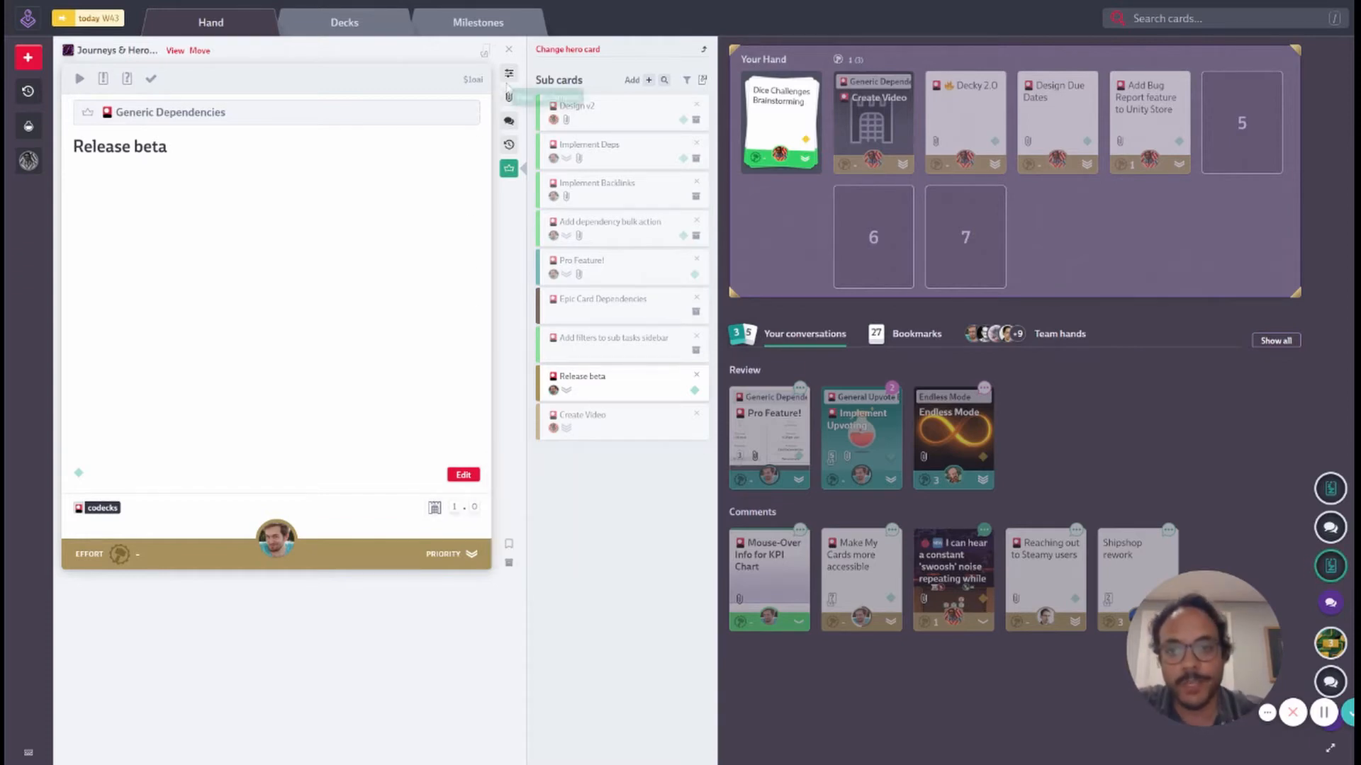
- Try to start the locked Release beta card under a different owner and reassign it to its original owner
left_click(509, 73)
left_click(561, 103)
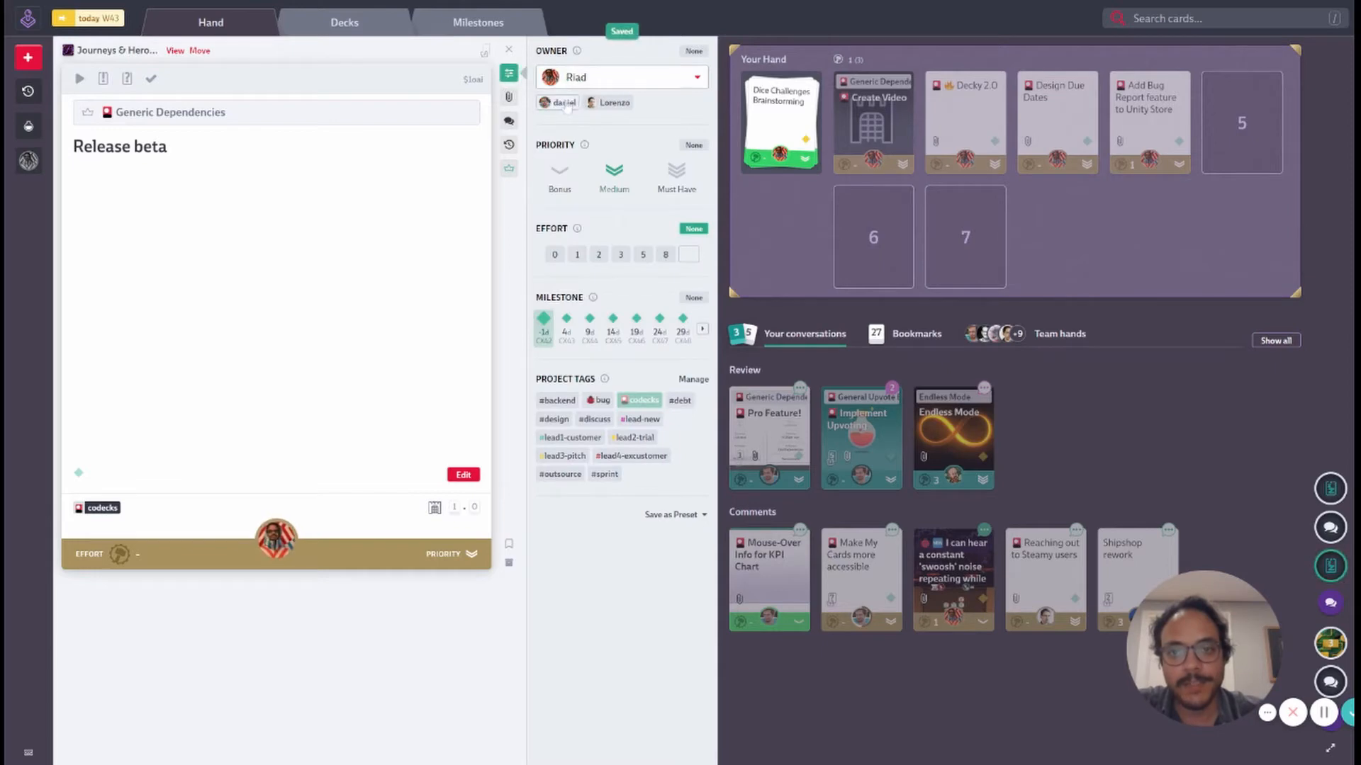
left_click(80, 79)
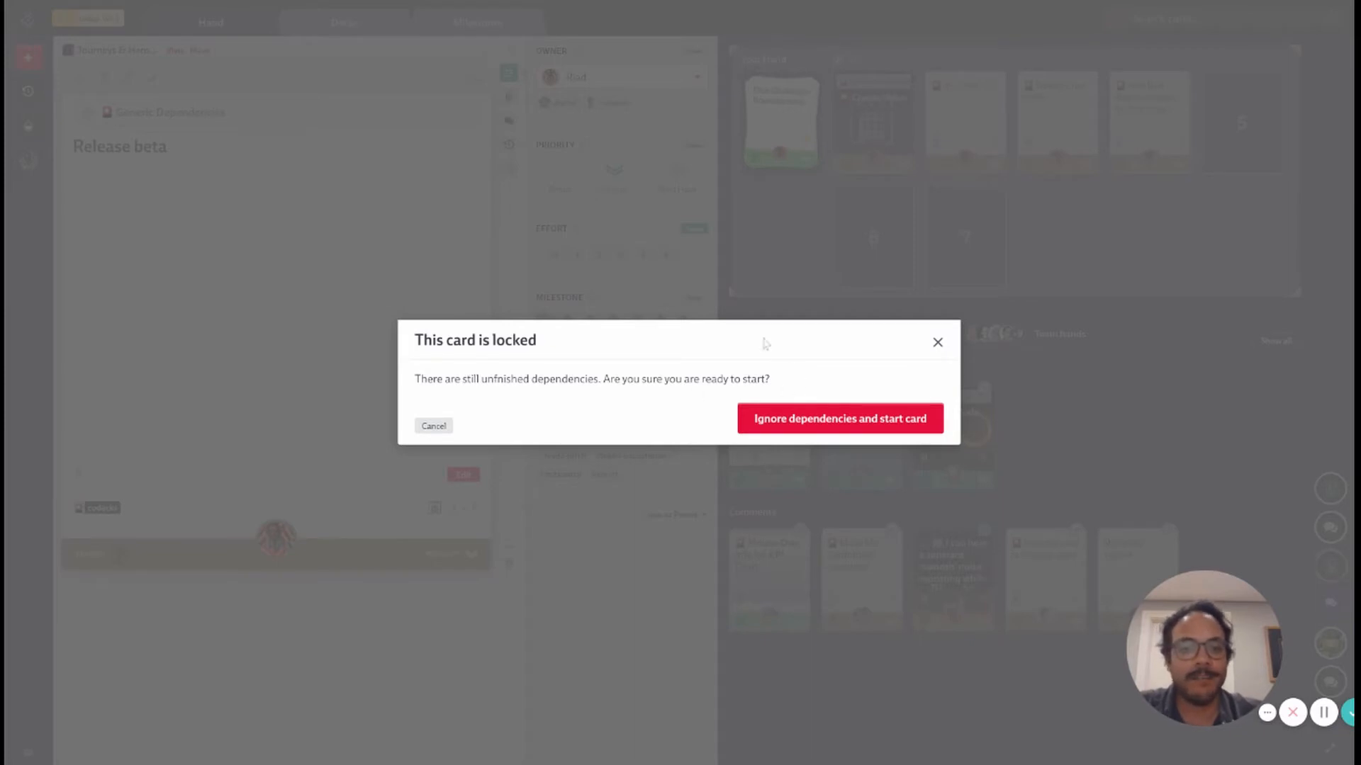
left_click(438, 428)
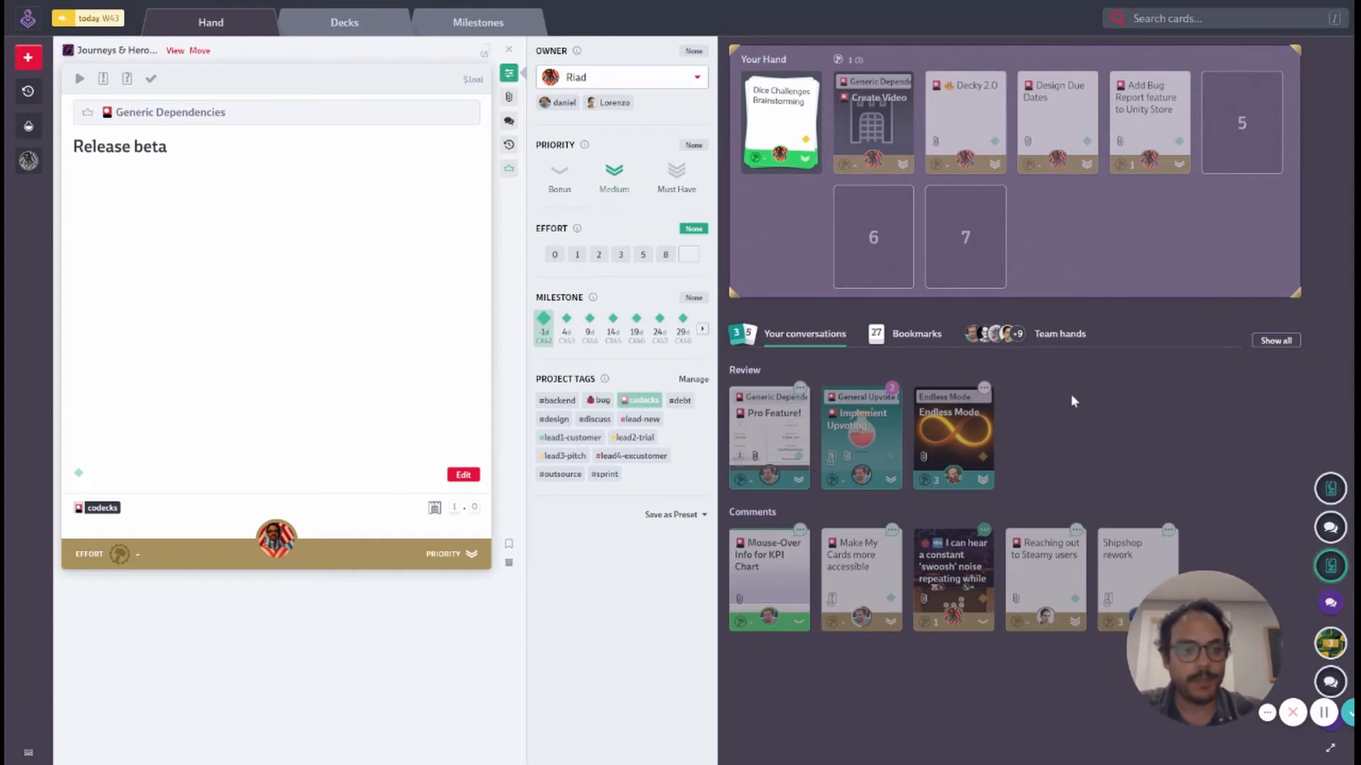
mouse_move(1331, 488)
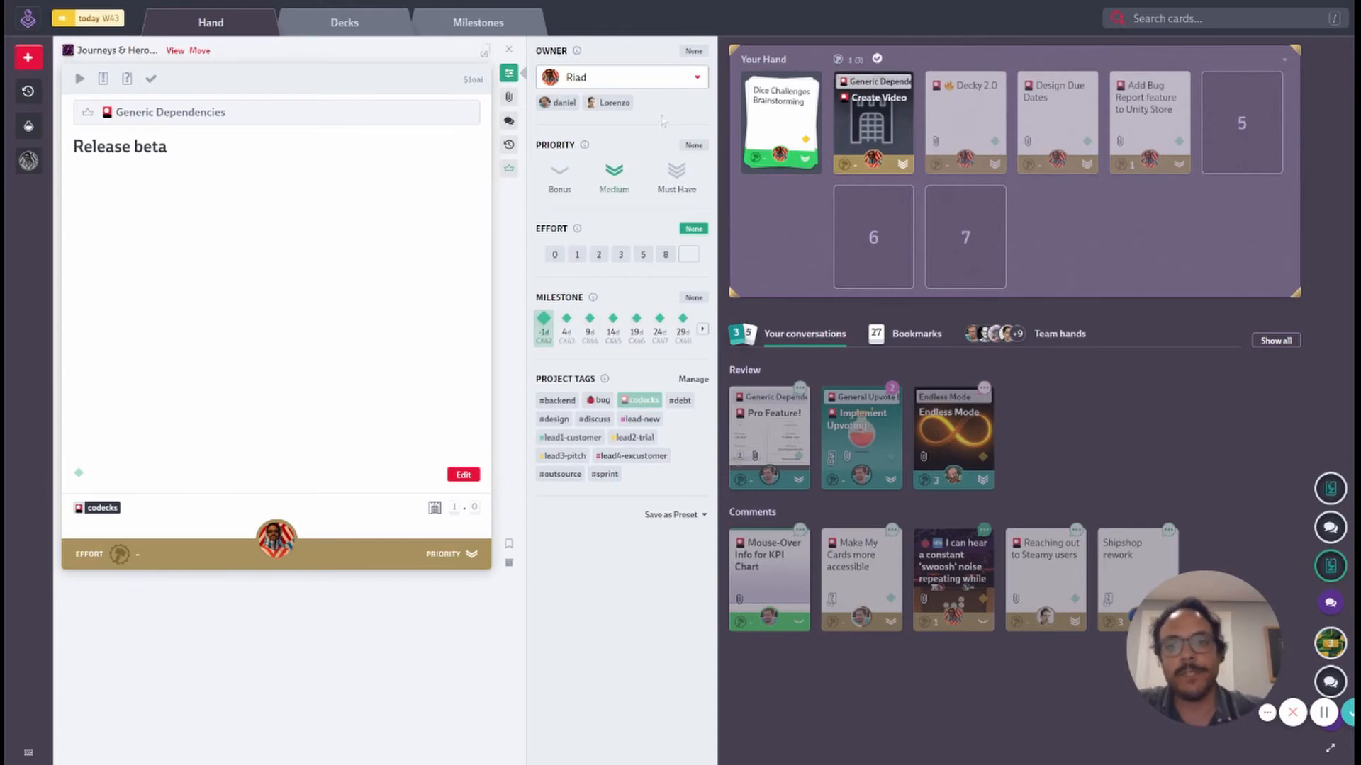
left_click(560, 102)
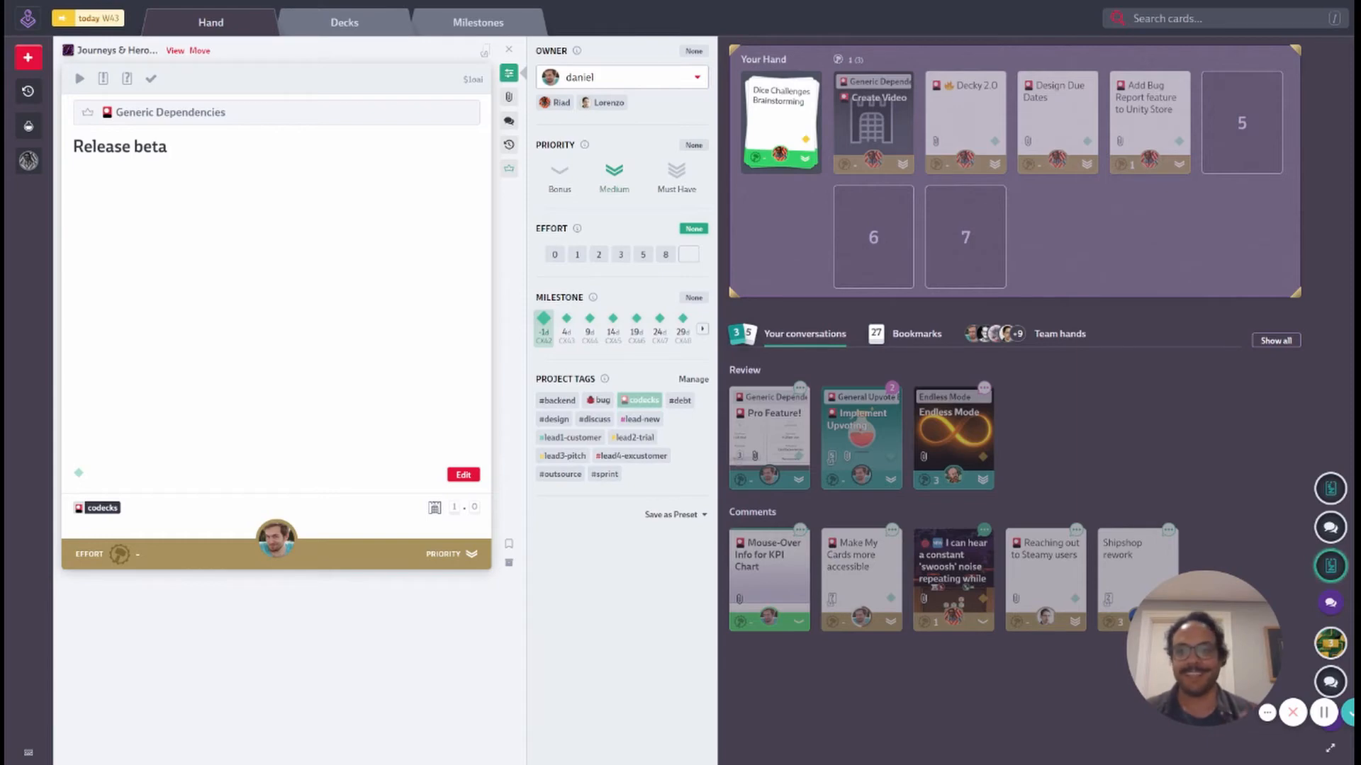
- Open the journey setup of the Character Ideas deck and show the dependency settings of its Design step
left_click(328, 20)
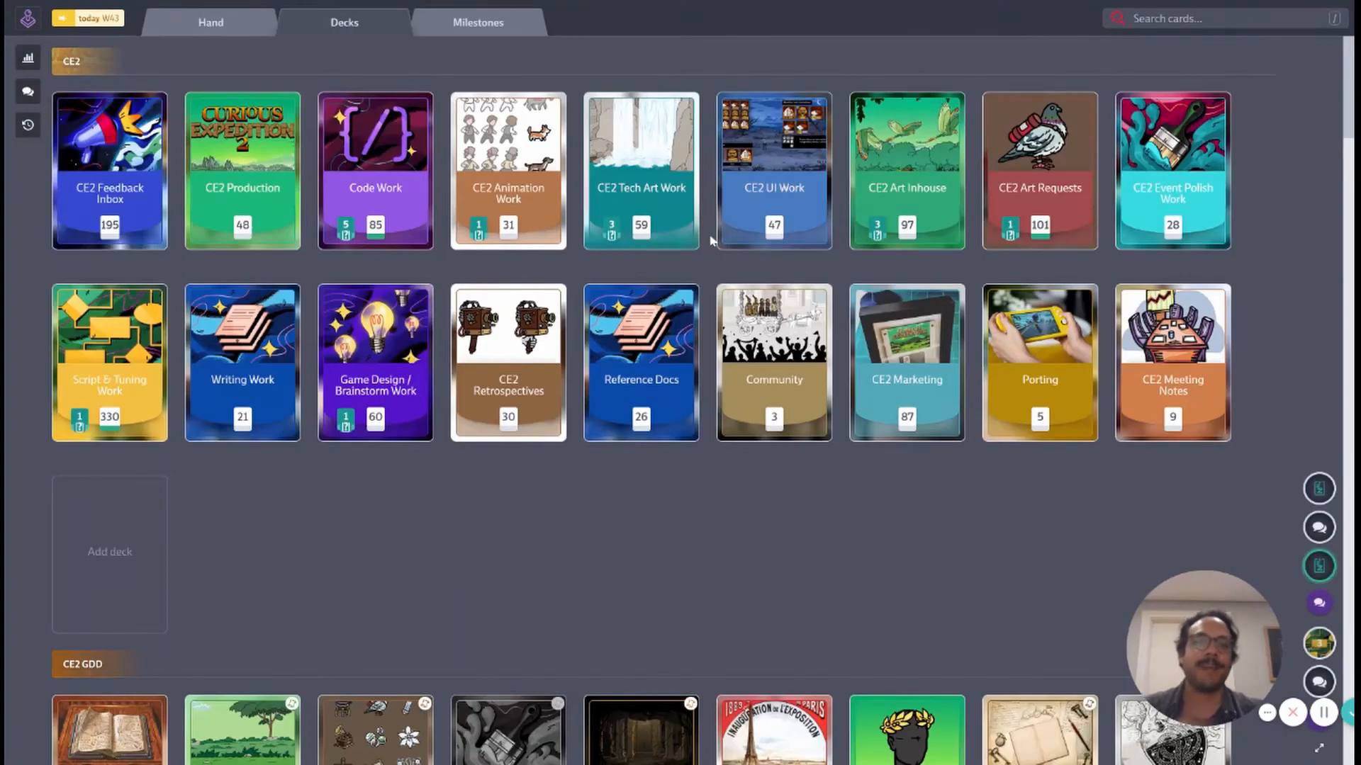
scroll(711, 241, "down", 8)
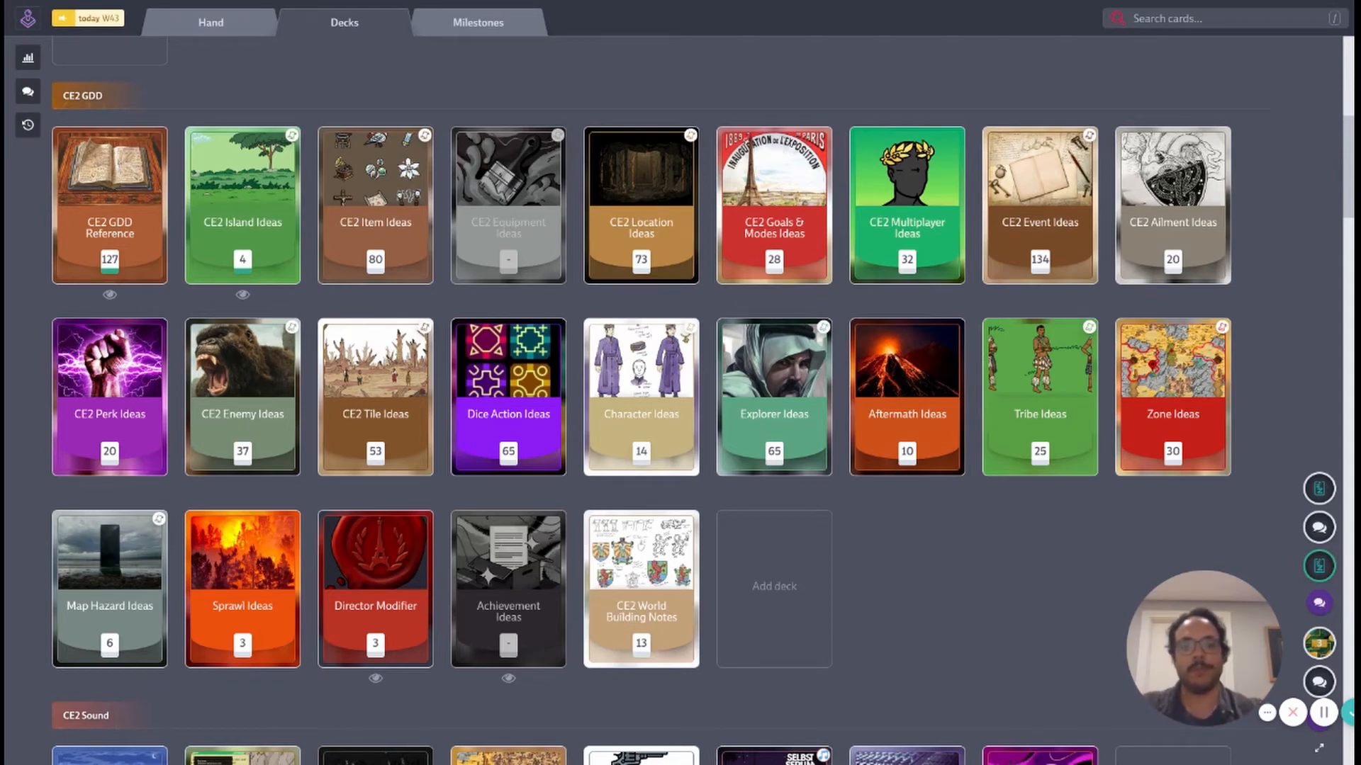
left_click(628, 327)
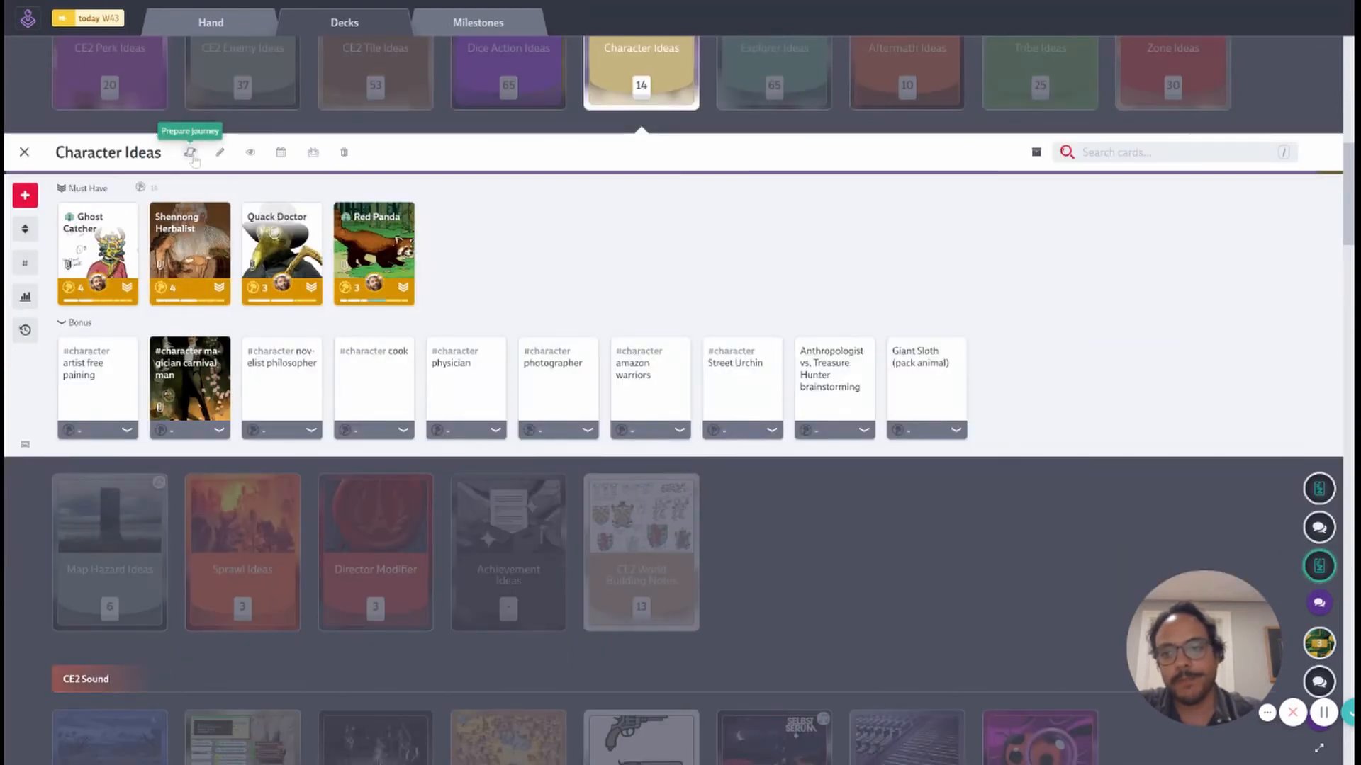
left_click(191, 153)
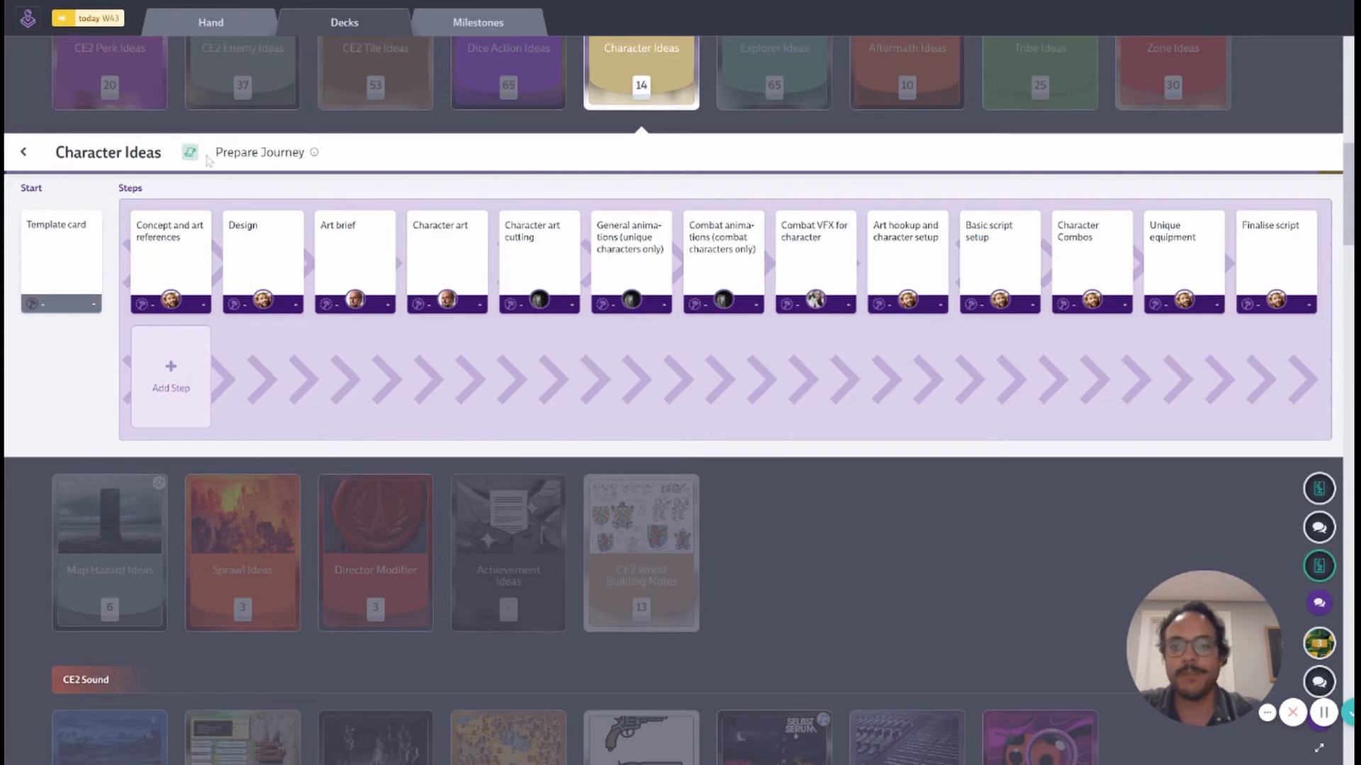
left_click(282, 248)
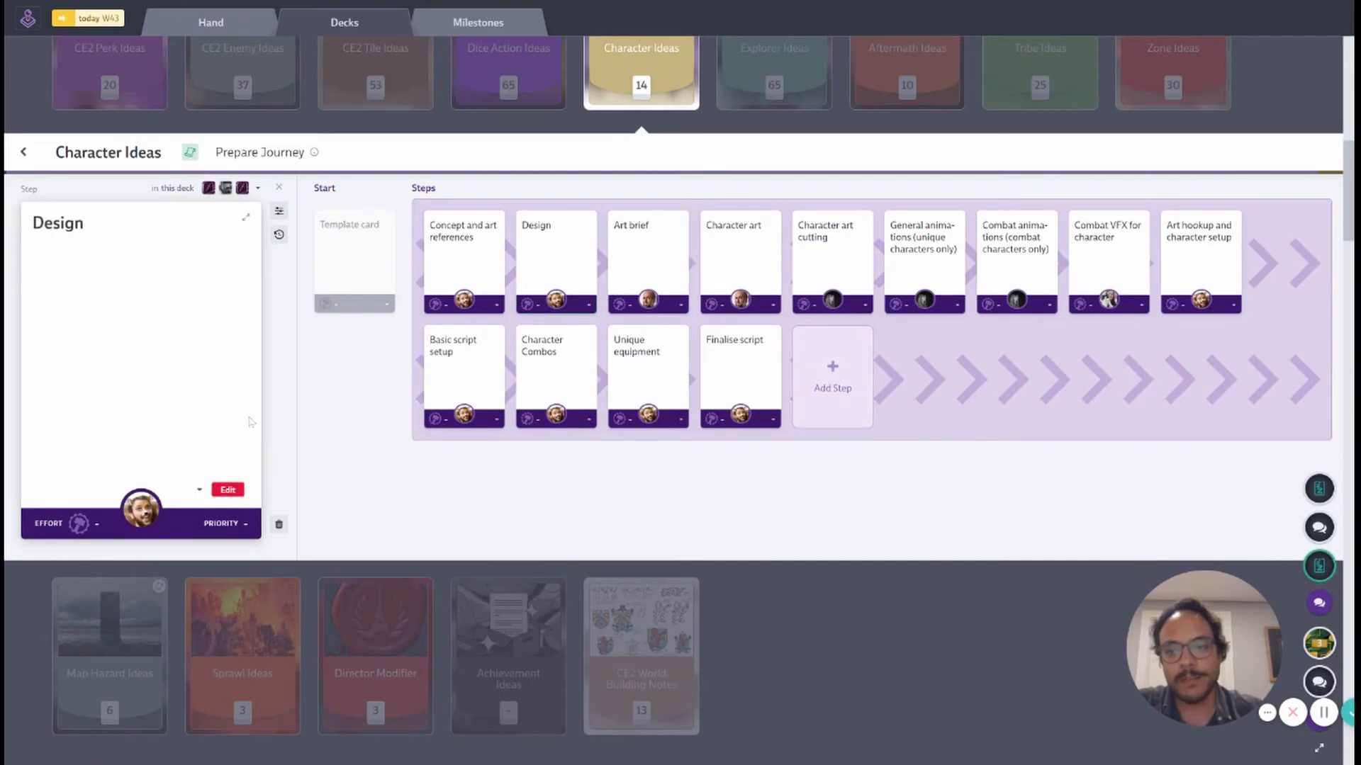
left_click(199, 491)
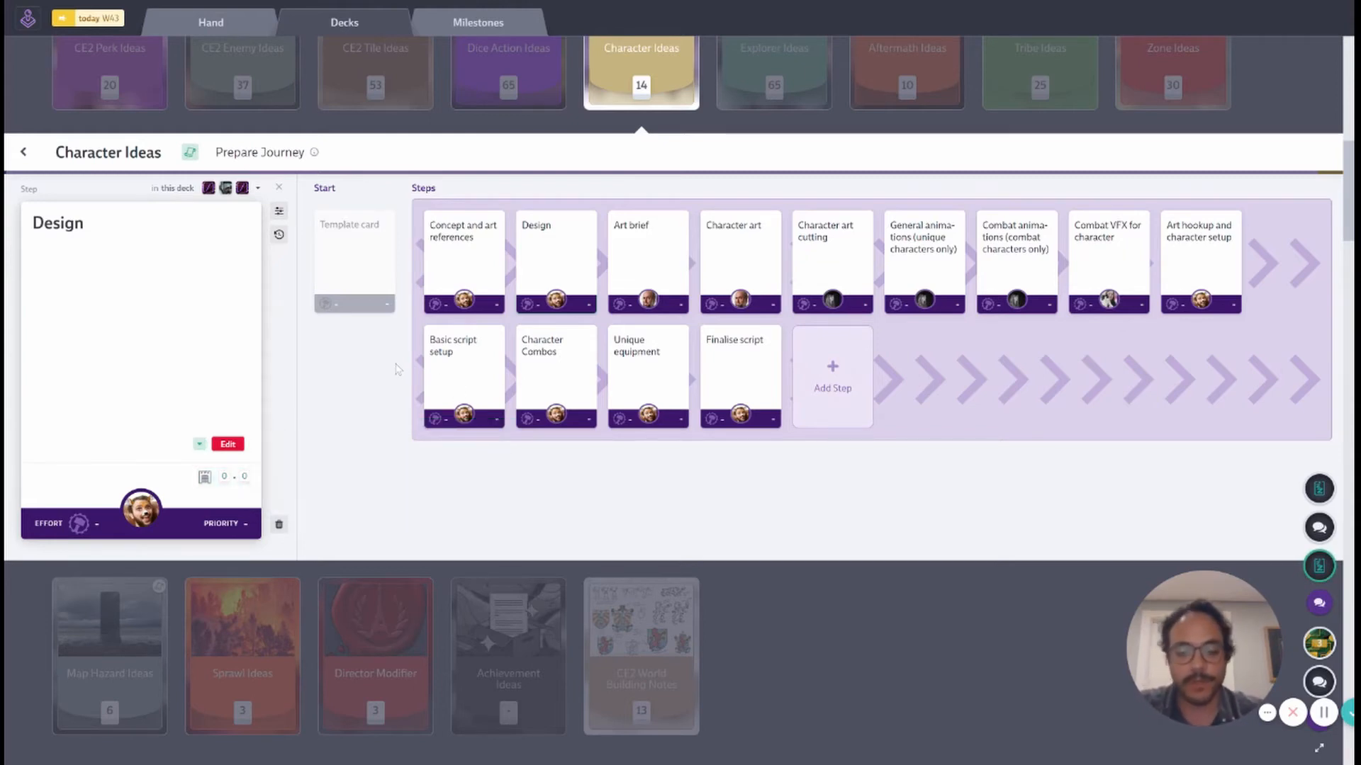
- Chain the journey steps Design, Art brief, Character art and Character art cutting so each one locks the following step
left_click(576, 252)
left_click(662, 255)
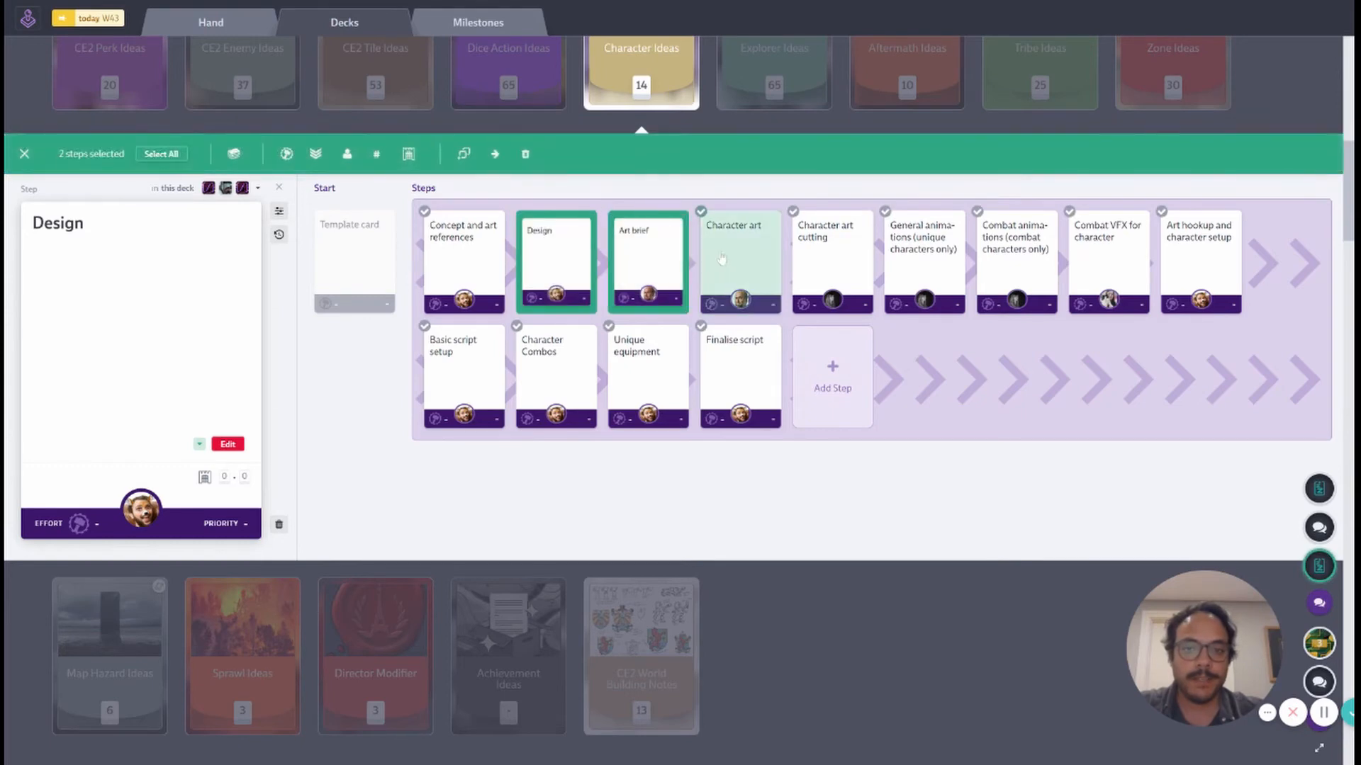
left_click(721, 259)
left_click(816, 254)
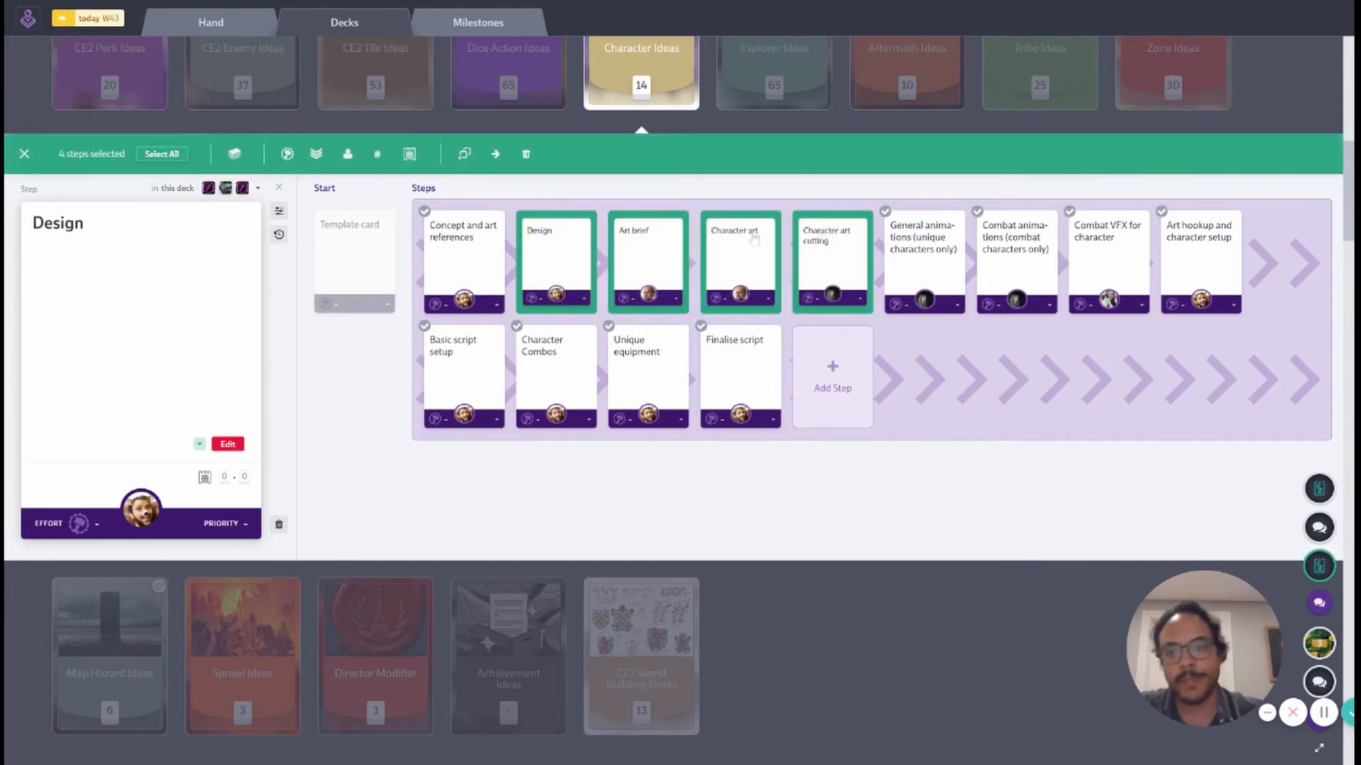
left_click(411, 156)
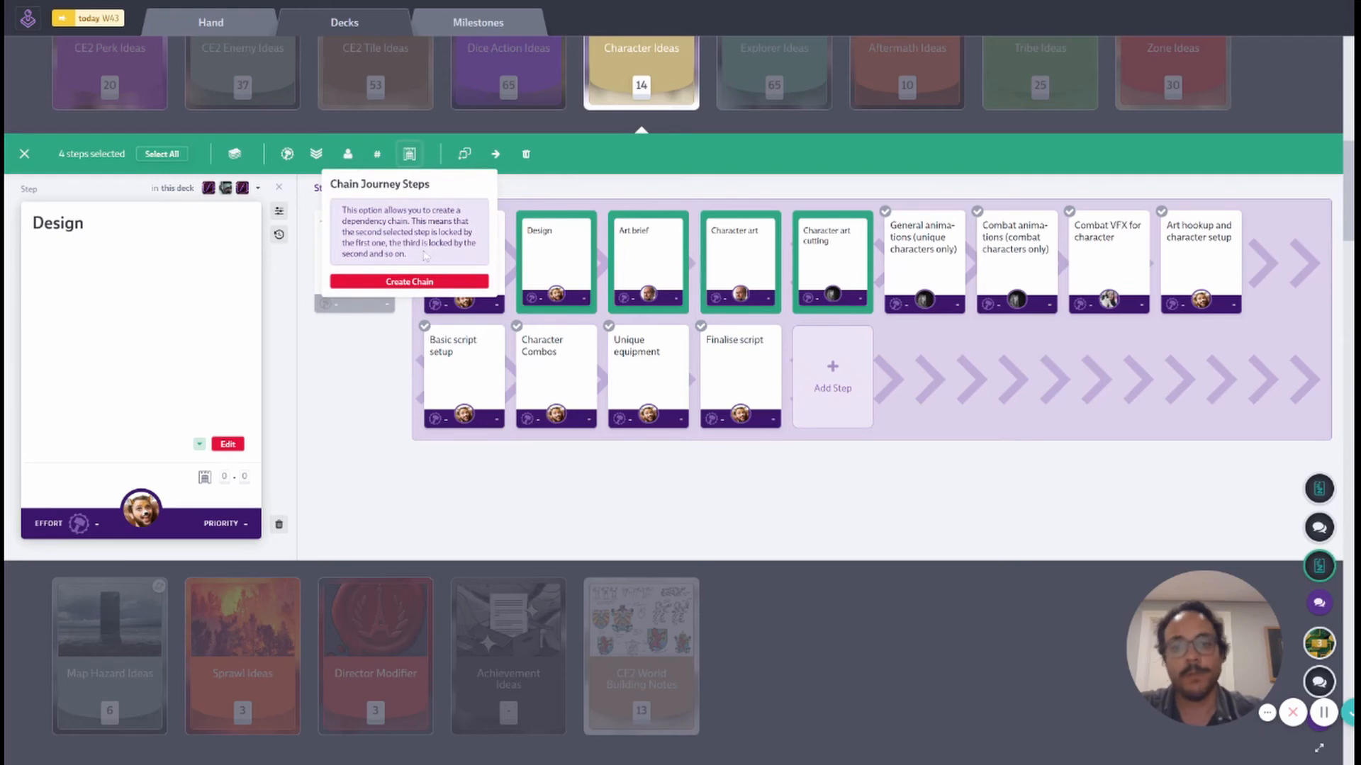
left_click(446, 282)
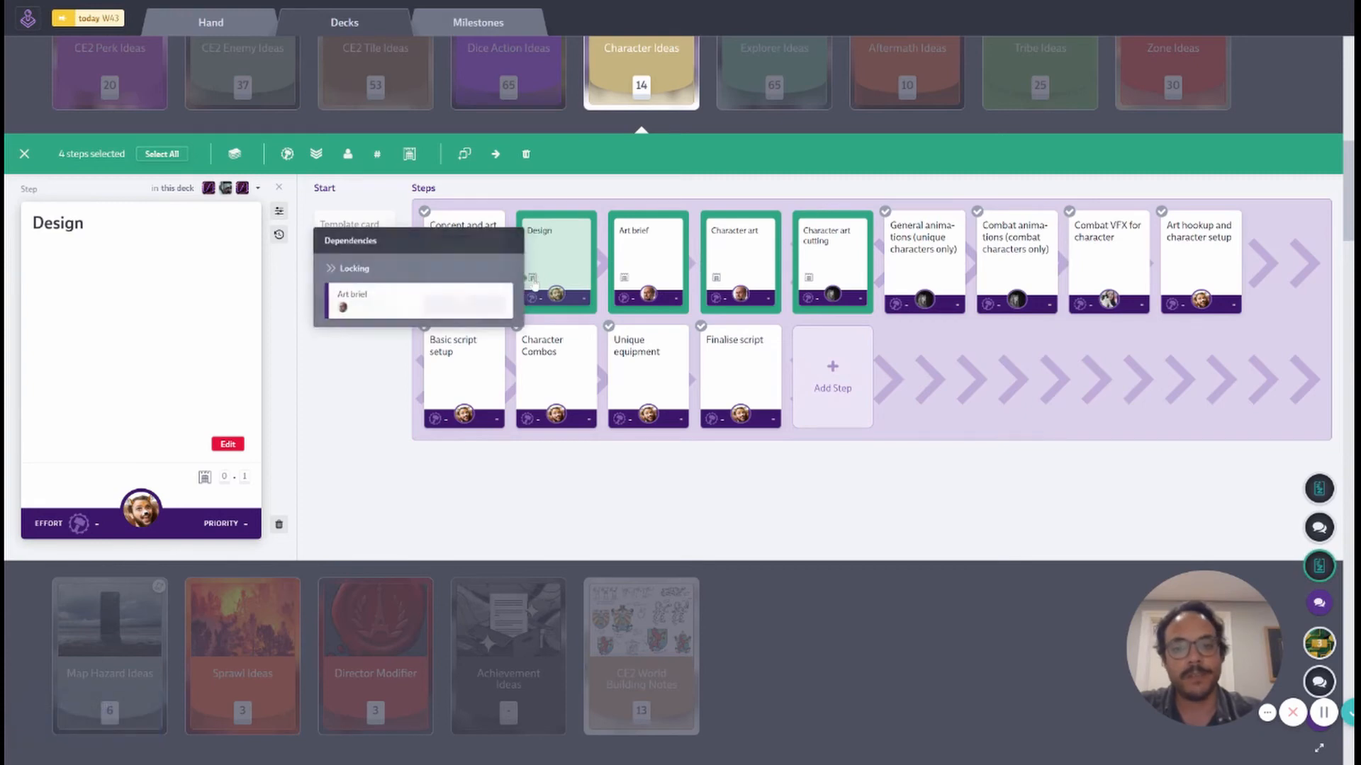
key("Escape")
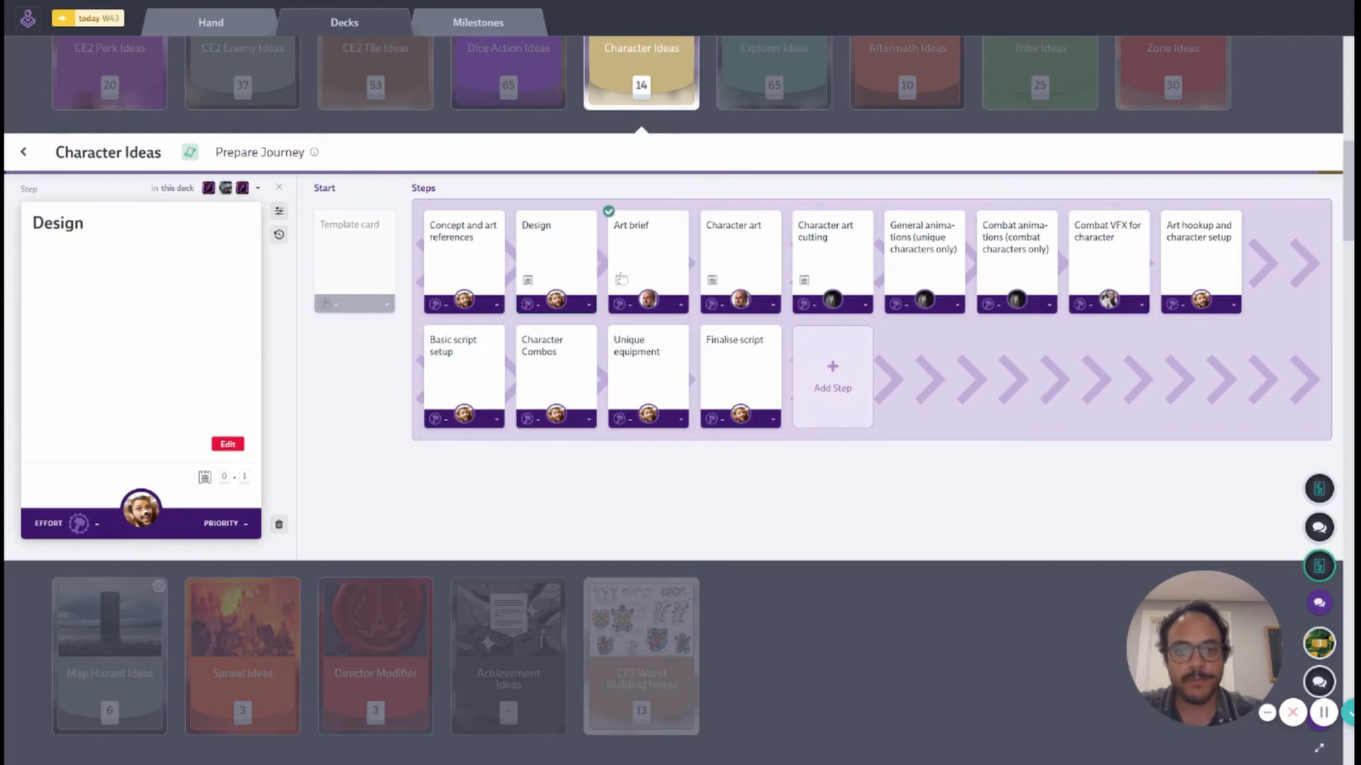
- Chain the journey steps General animations, Combat animations, Combat VFX for character and Art hookup and character setup in that order
mouse_move(621, 286)
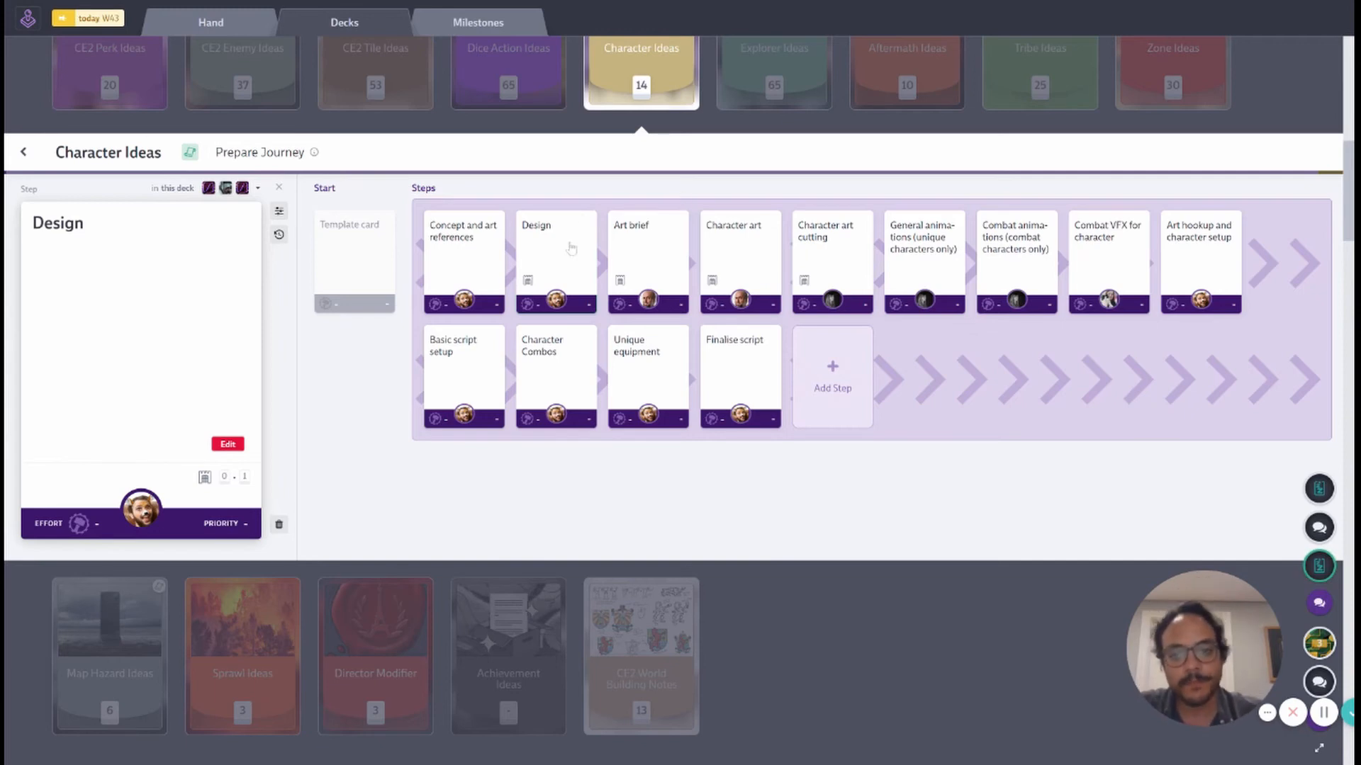
mouse_move(570, 249)
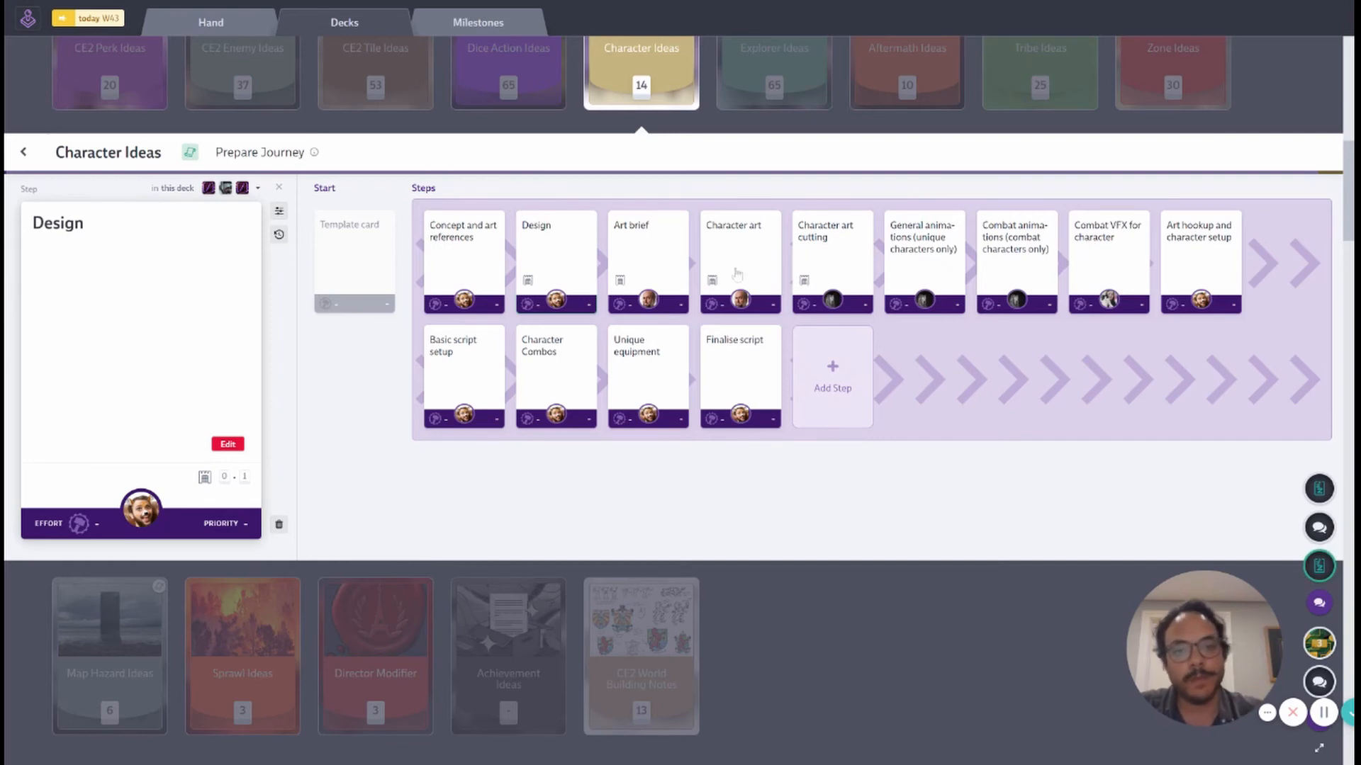
left_click(934, 260)
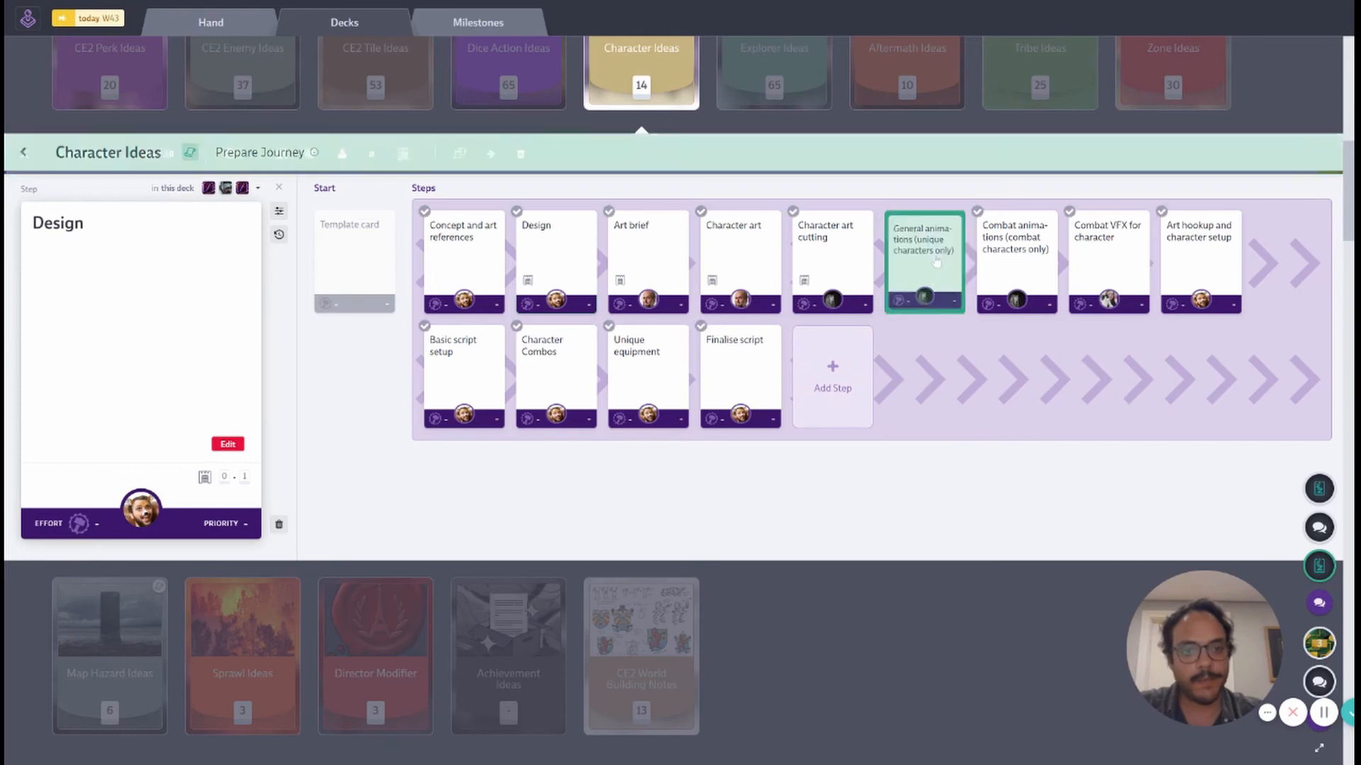
left_click(1002, 257)
left_click(1105, 257)
left_click(1199, 257)
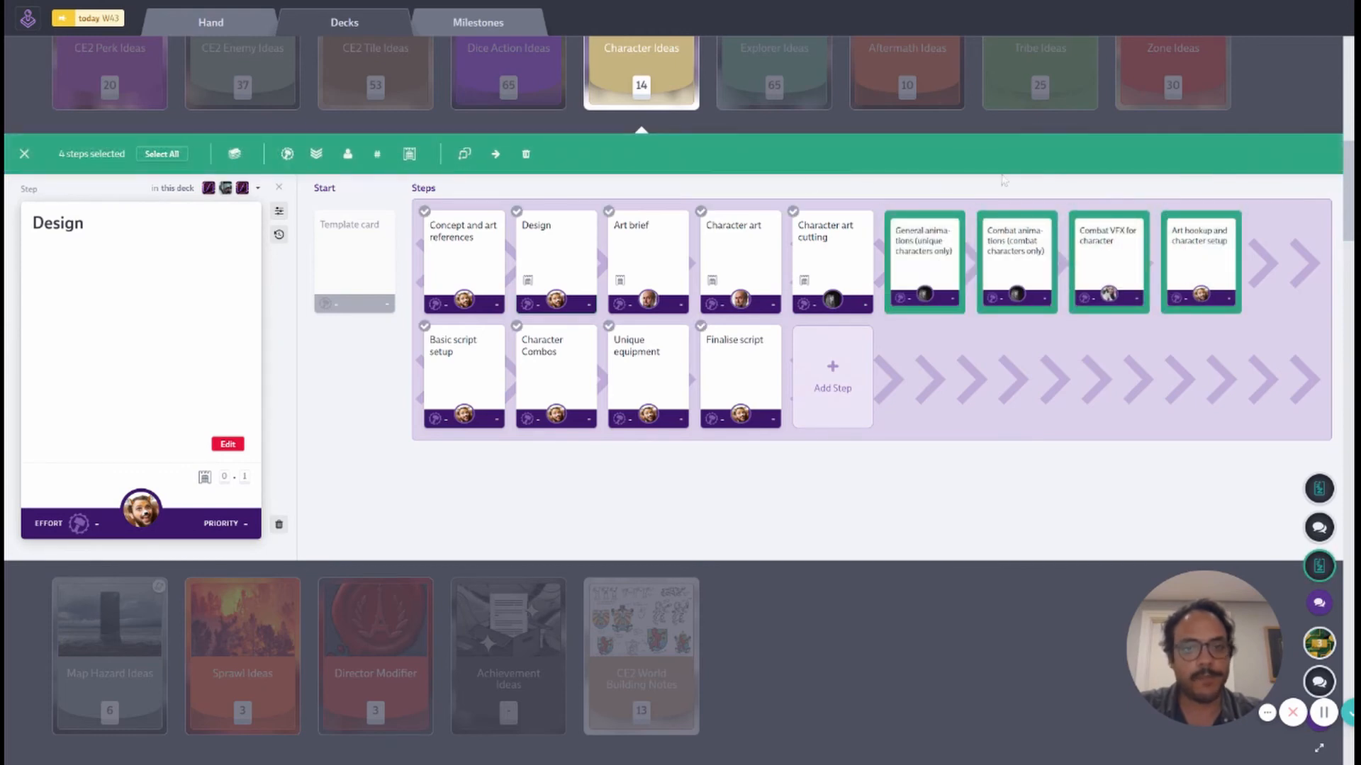
left_click(411, 156)
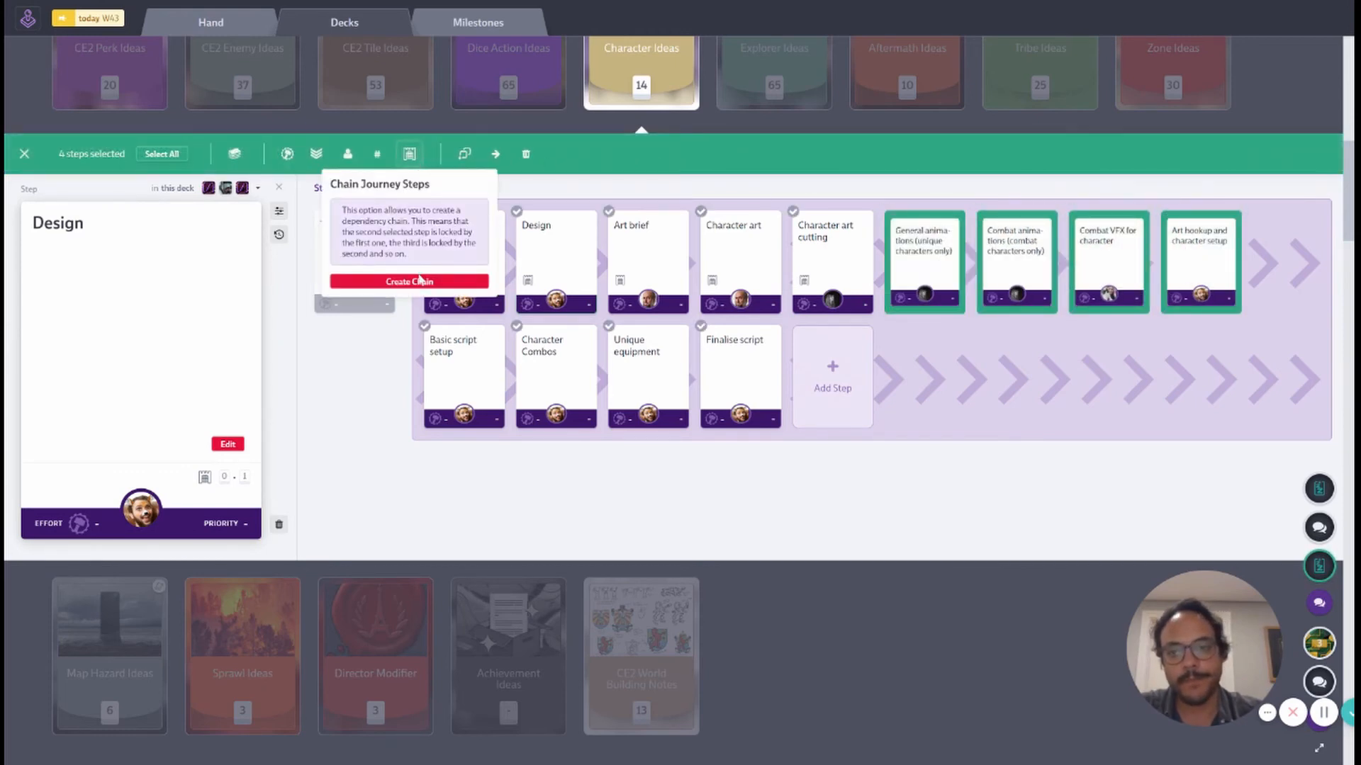
left_click(419, 280)
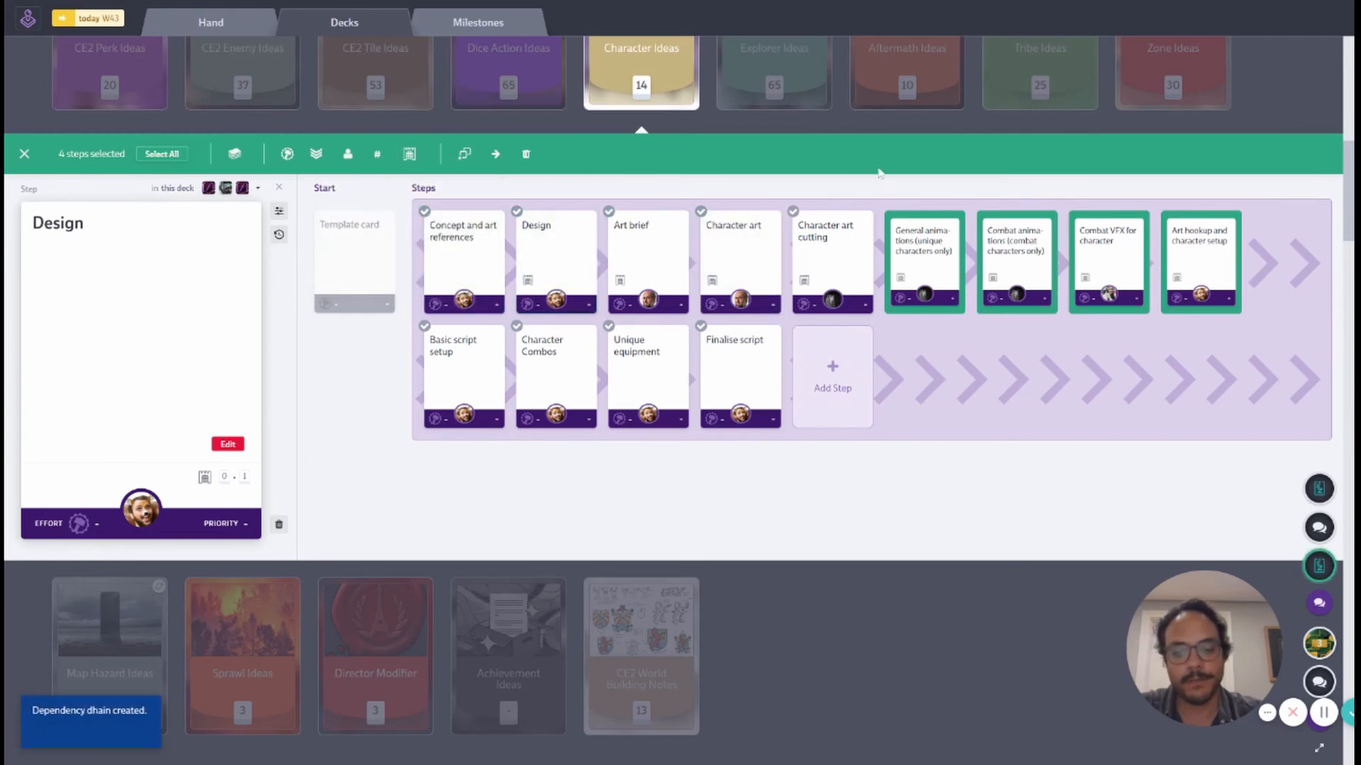
key("Escape")
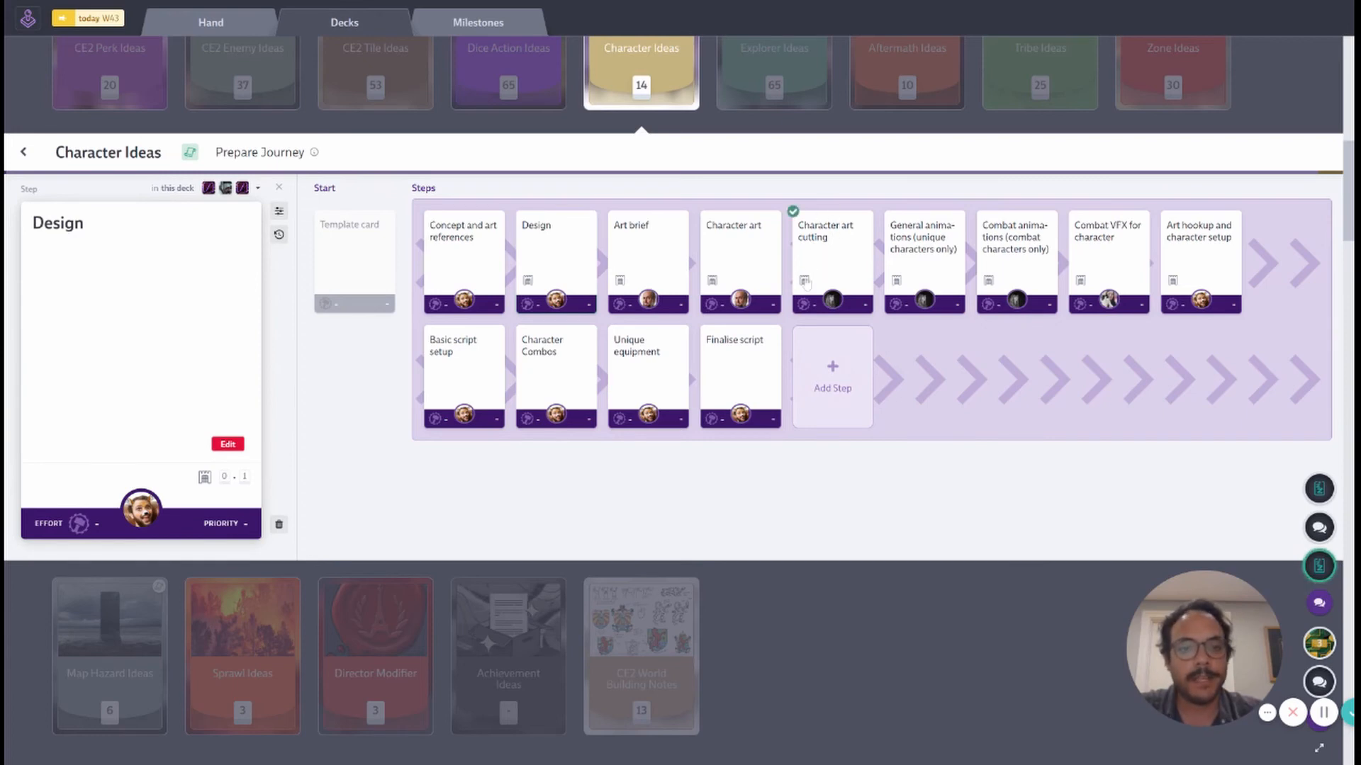
- Chain the Concept and art references step with the Design step so that Design is locked by it
mouse_move(806, 283)
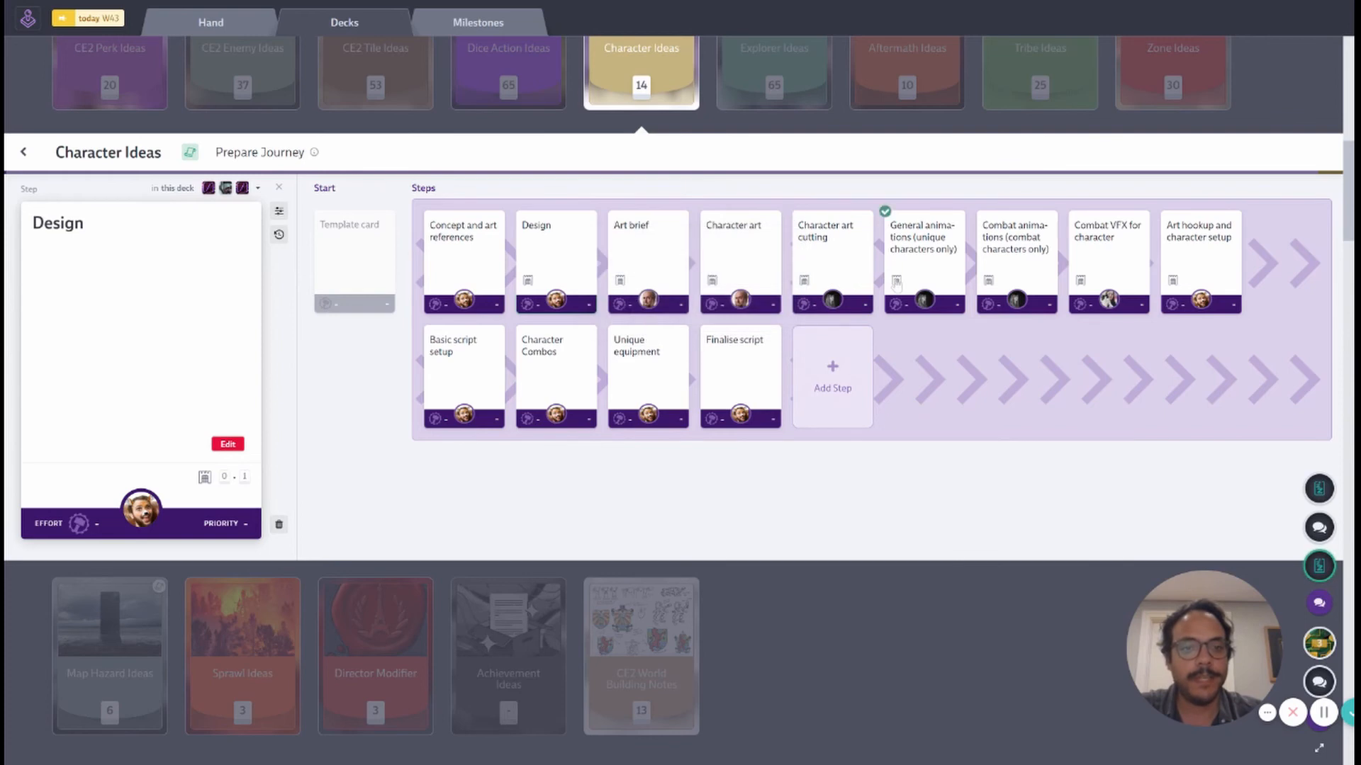
mouse_move(896, 282)
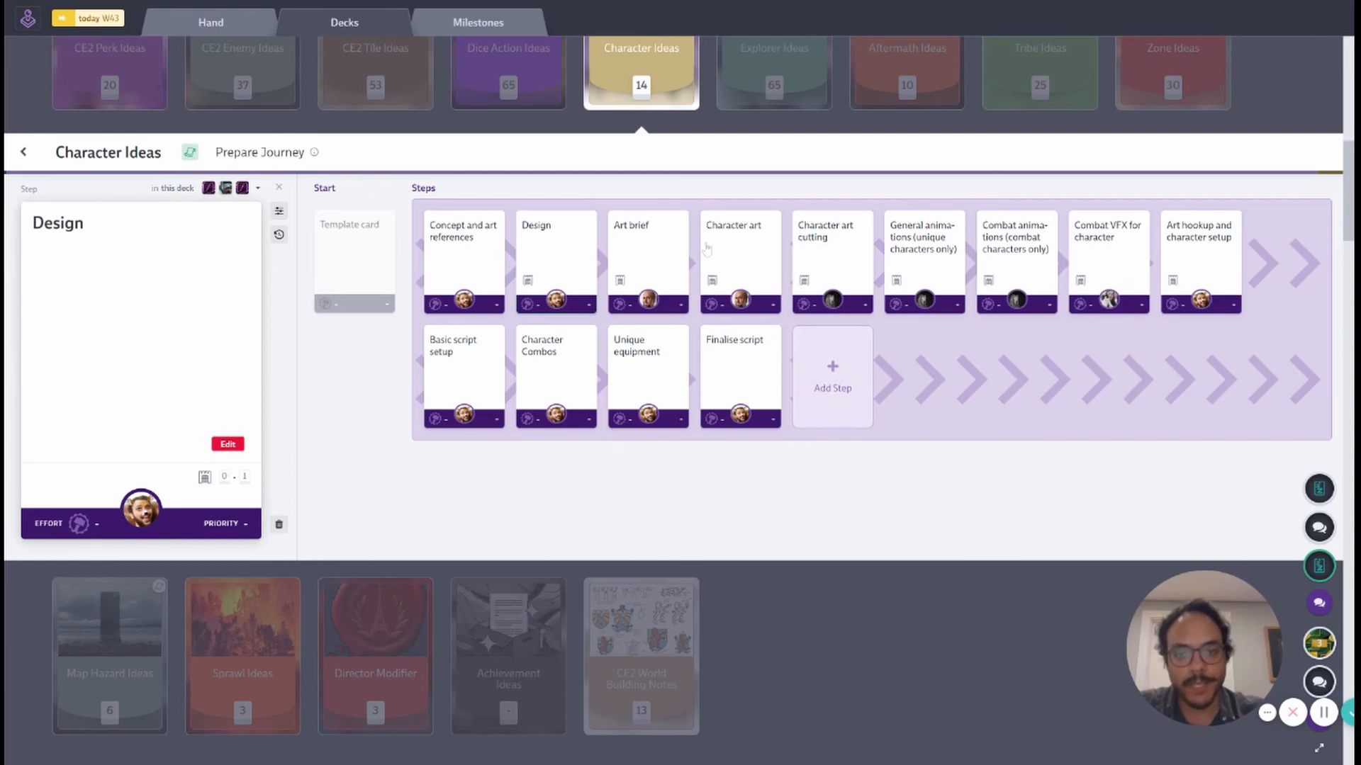
left_click(424, 211)
left_click(517, 211)
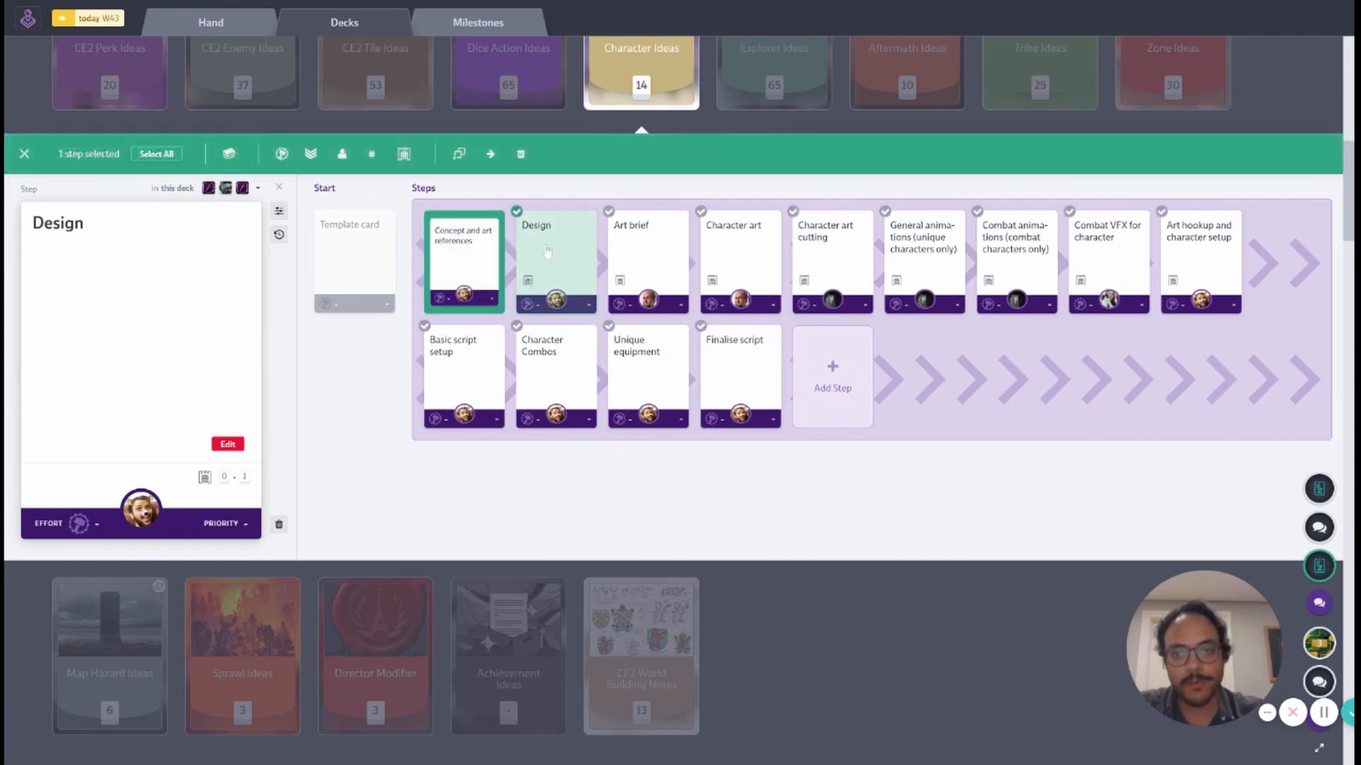
left_click(409, 155)
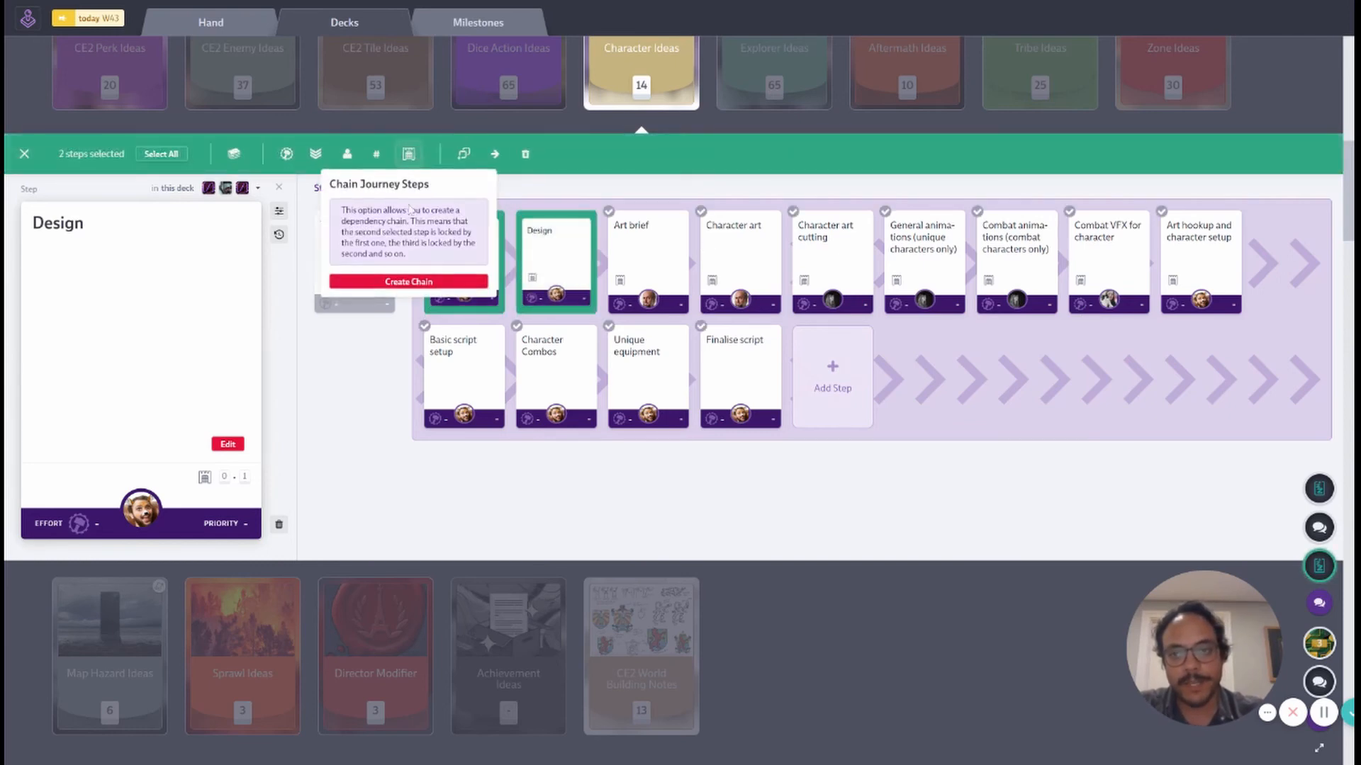
left_click(403, 284)
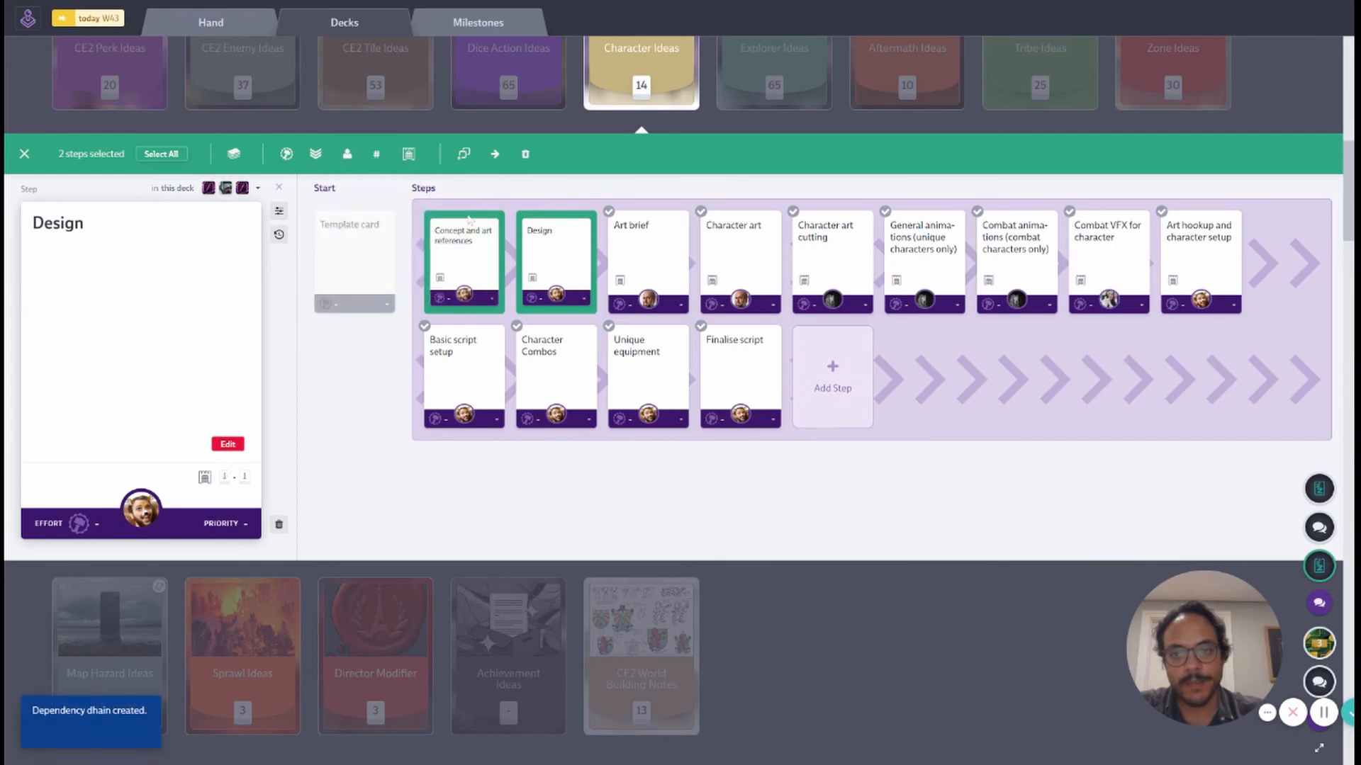
left_click(534, 253)
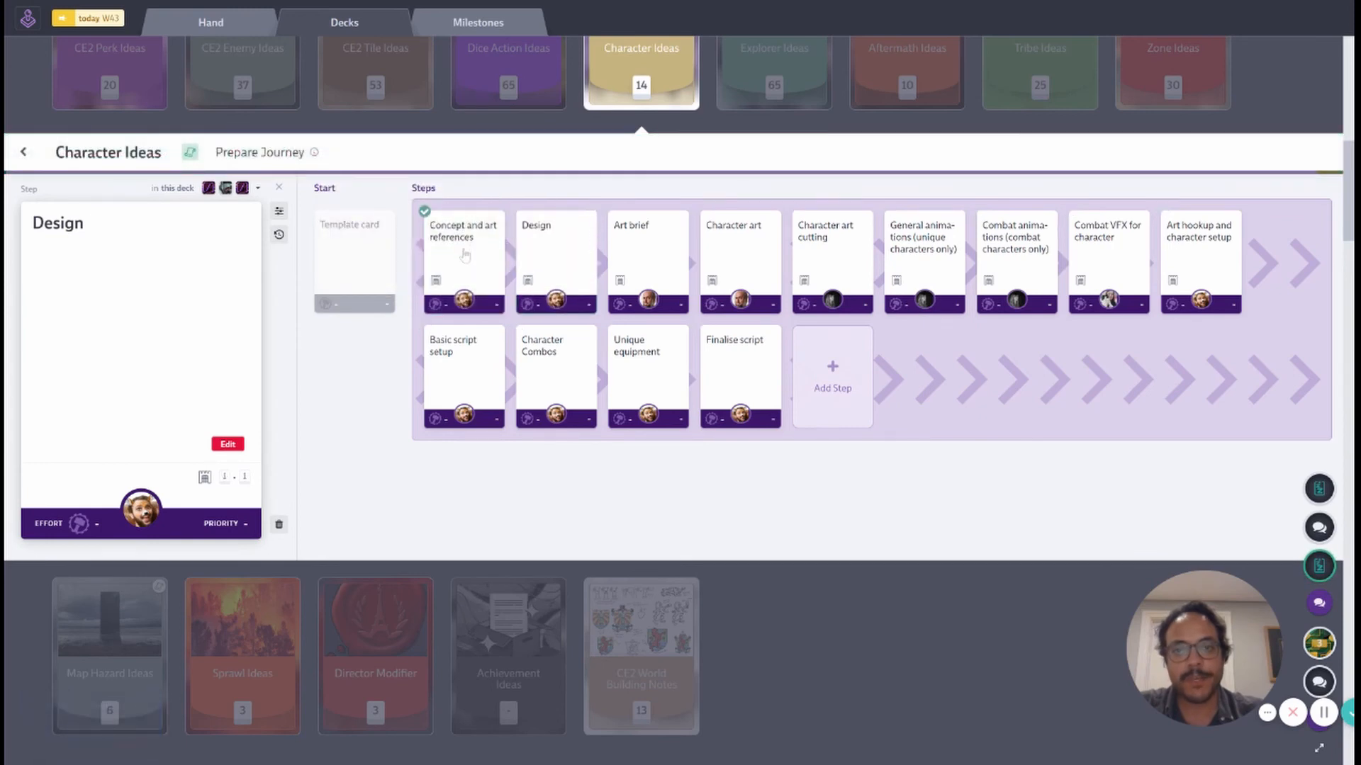
- Chain Concept and art references with General animations so it also locks the animation step, and check its dependencies
left_click(425, 211)
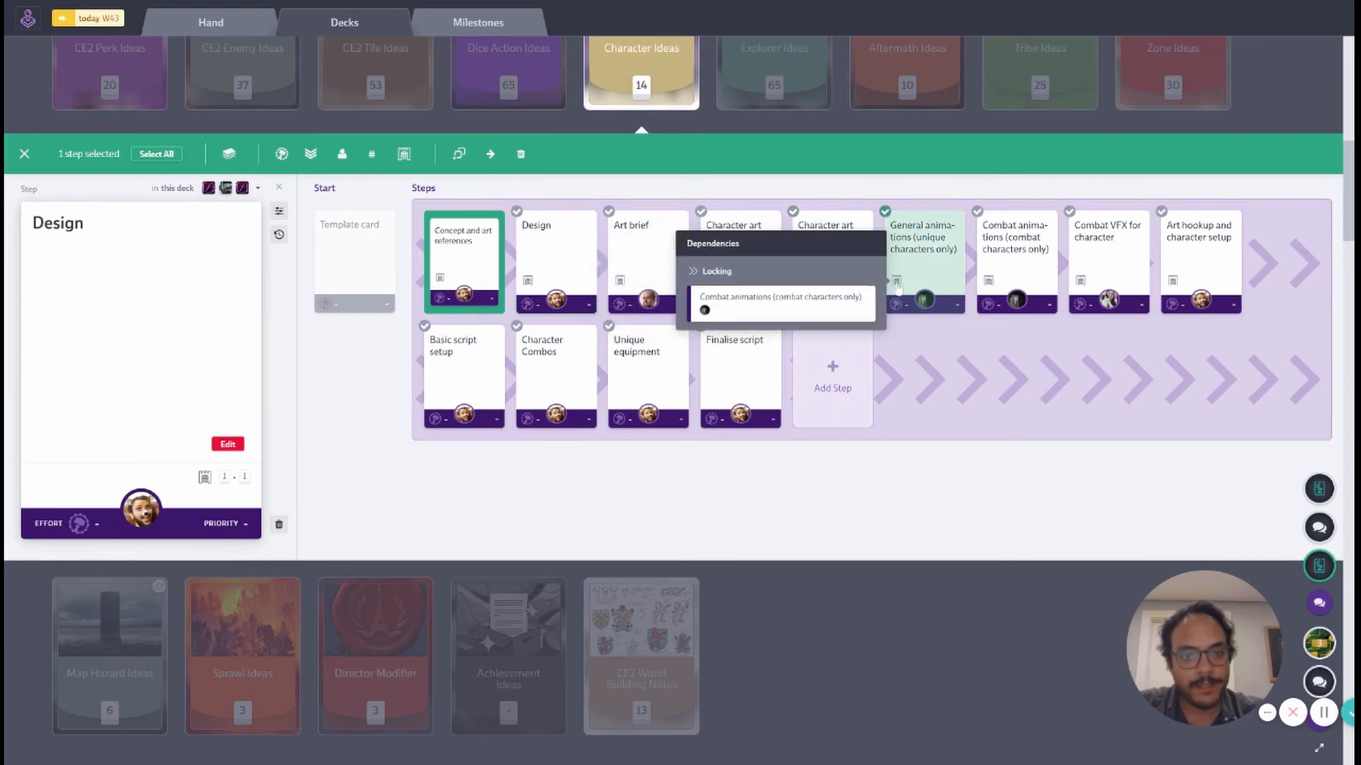
left_click(920, 250)
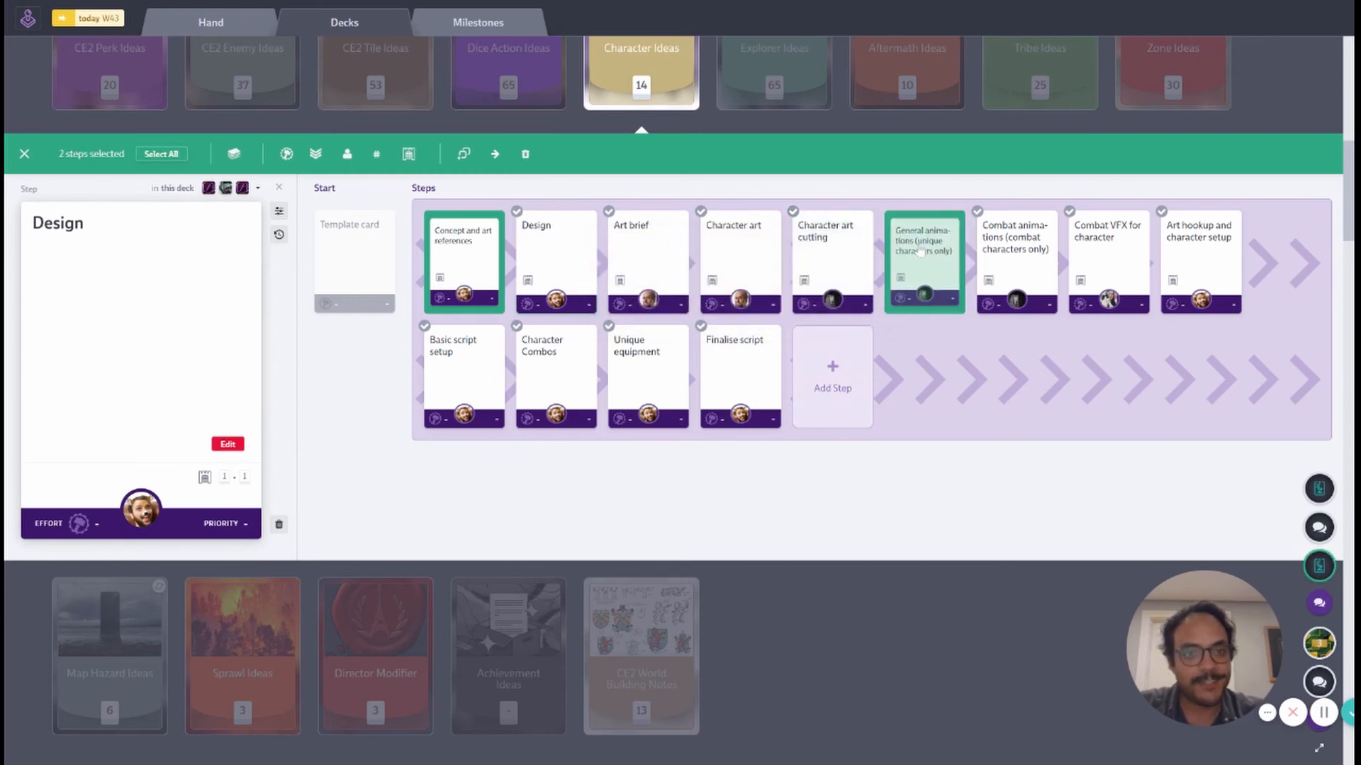
mouse_move(415, 155)
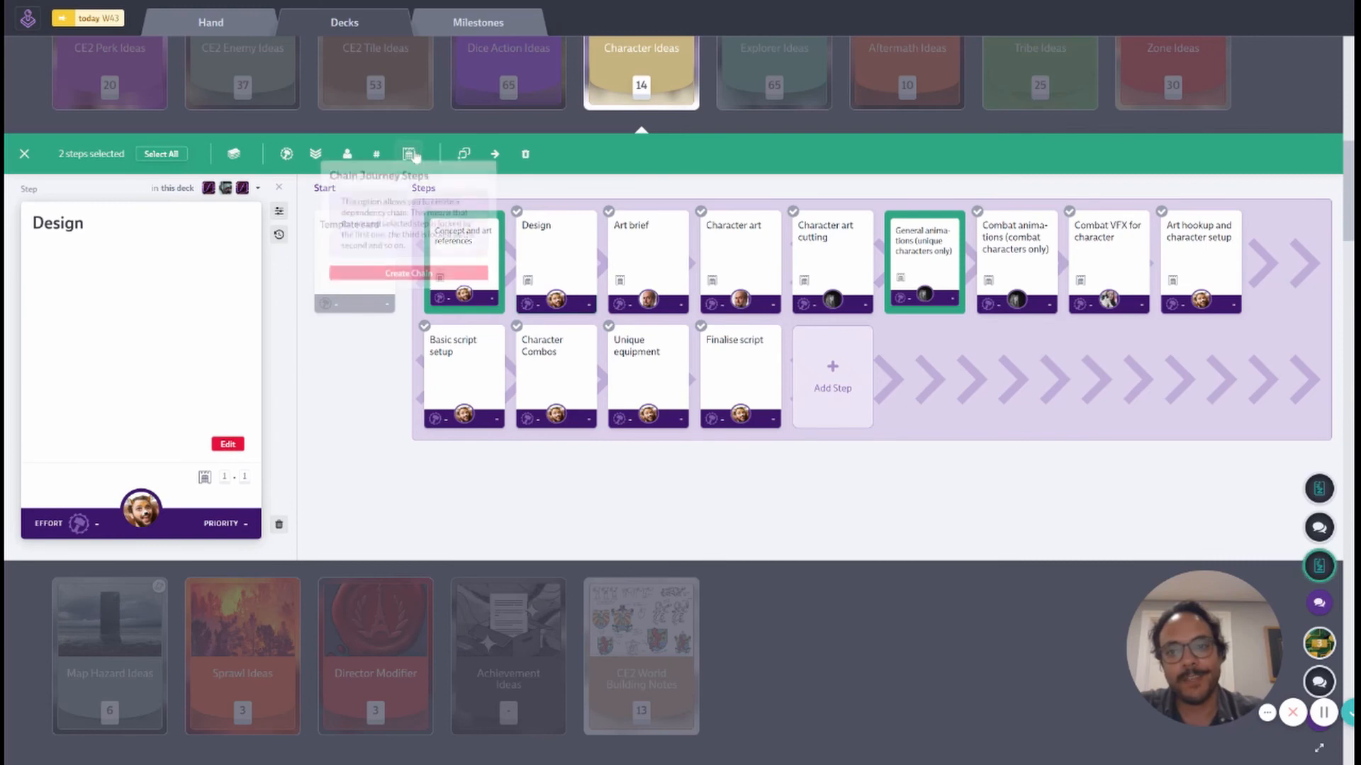
left_click(408, 274)
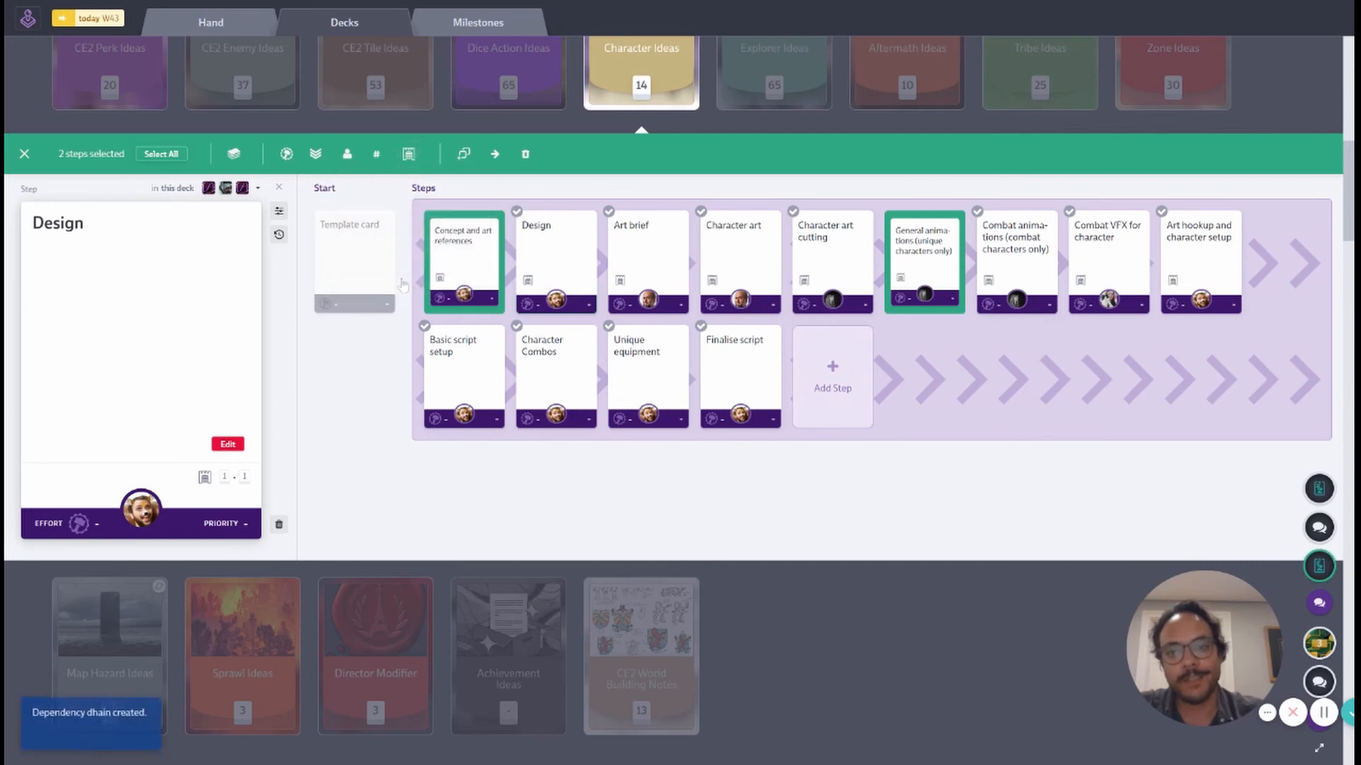
left_click(456, 260)
left_click(922, 262)
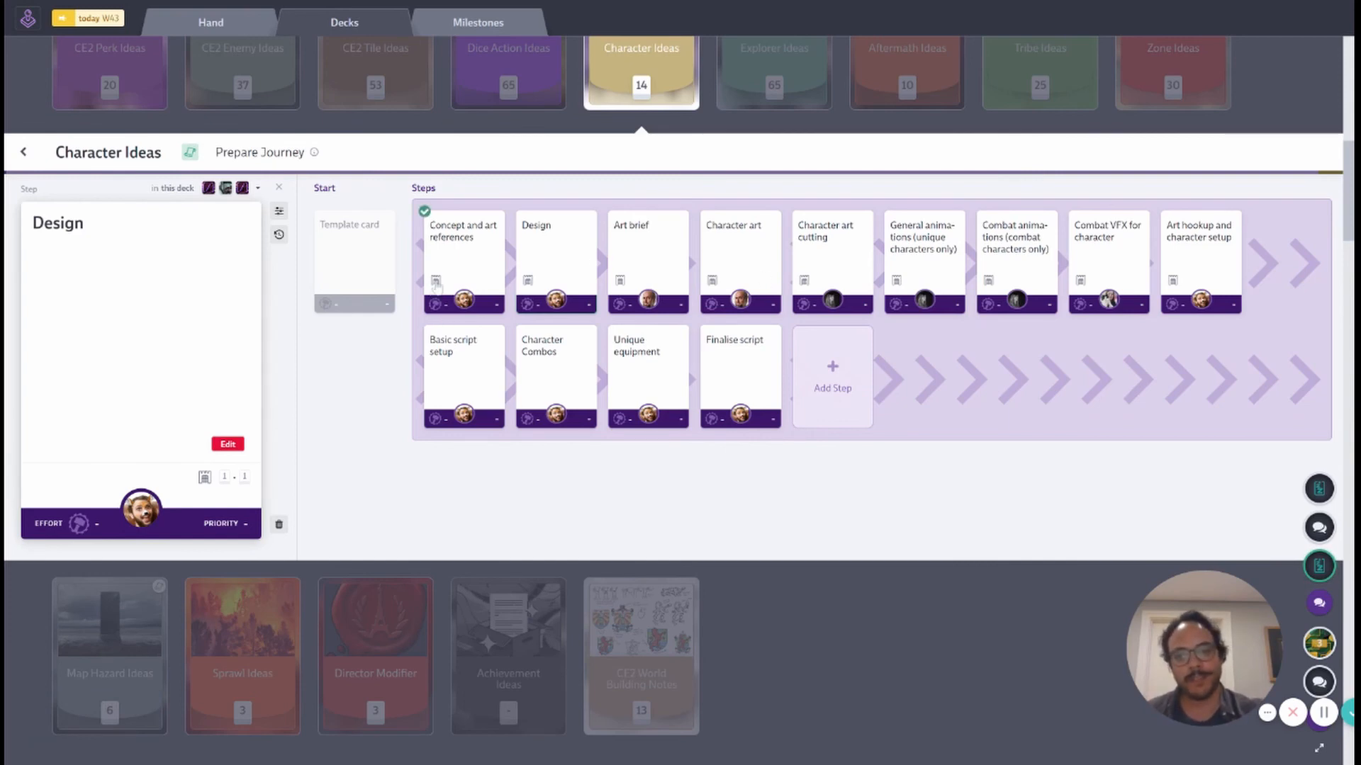
mouse_move(436, 285)
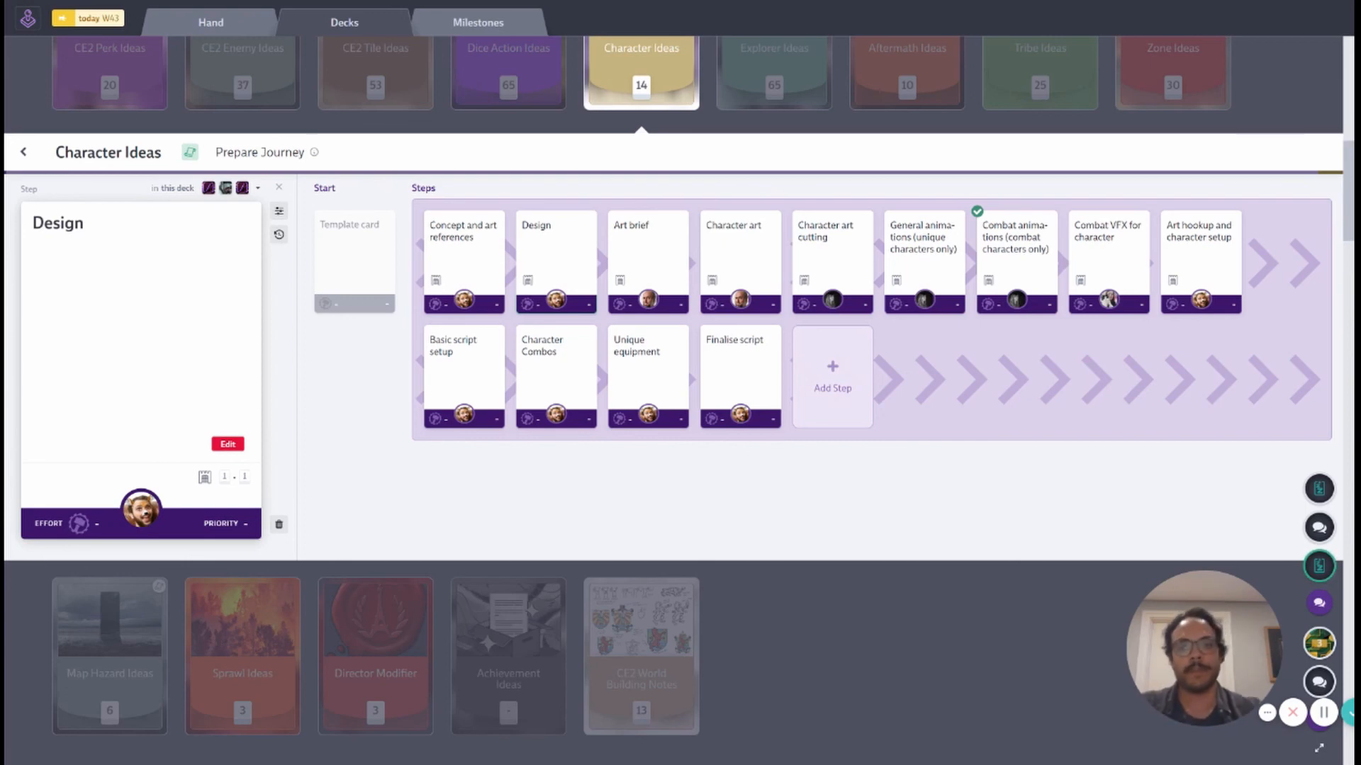
- Leave the journey setup, close the Character Ideas deck and return to the Hand overview
left_click(24, 152)
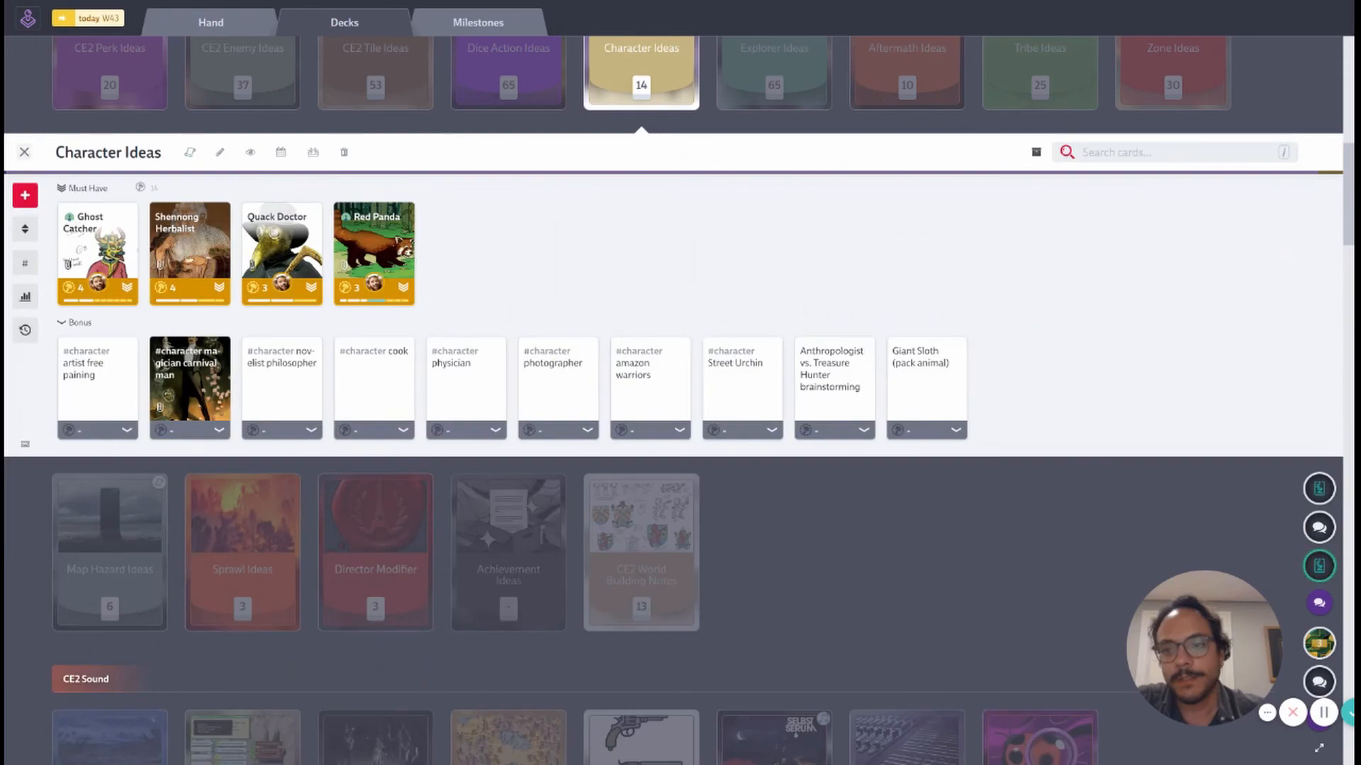
left_click(25, 152)
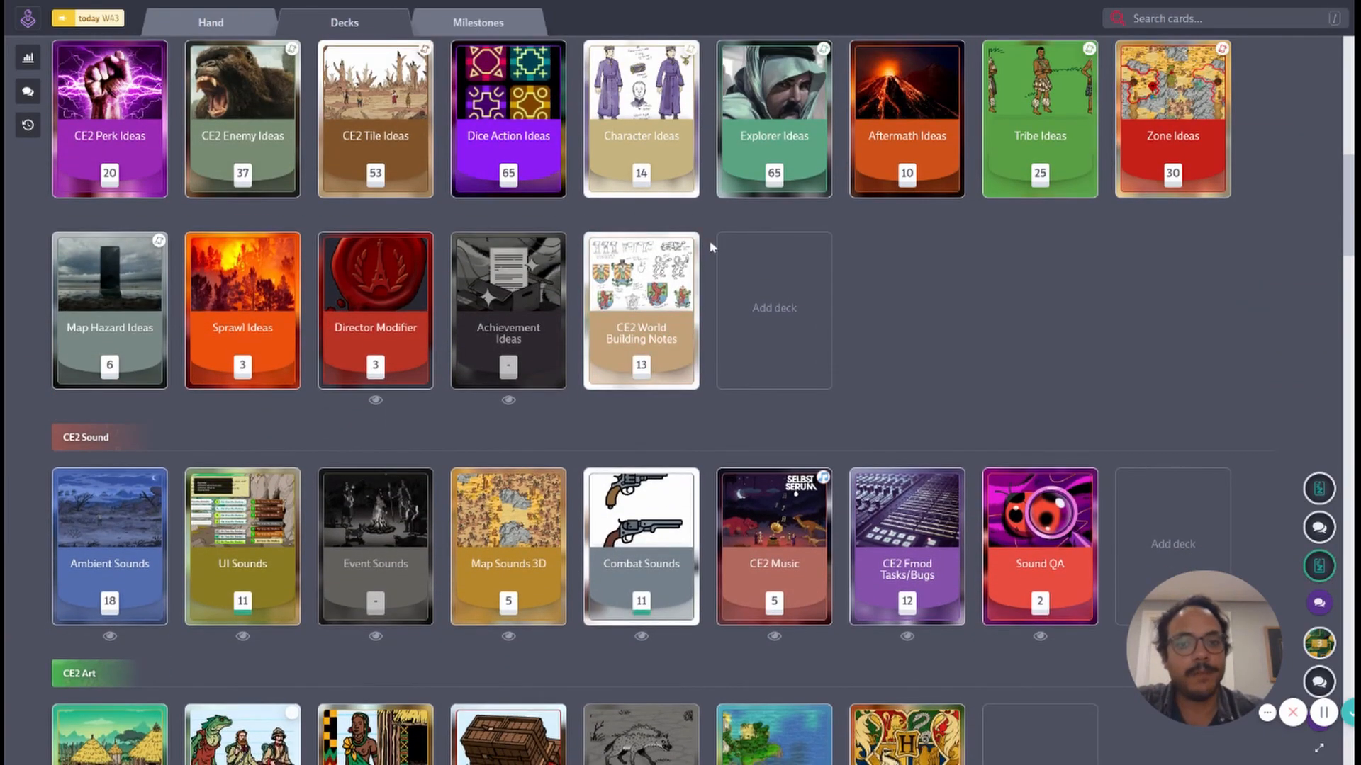
scroll(712, 246, "up", 15)
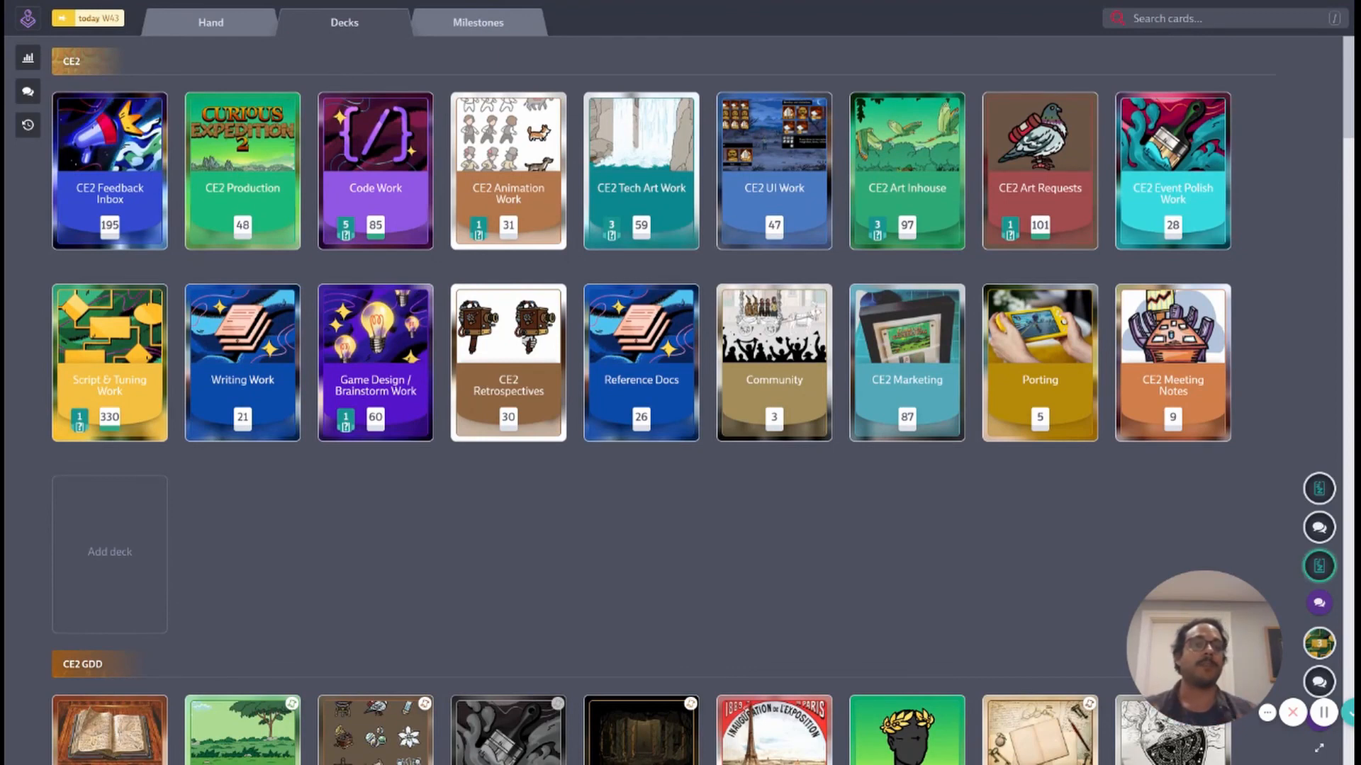
left_click(215, 23)
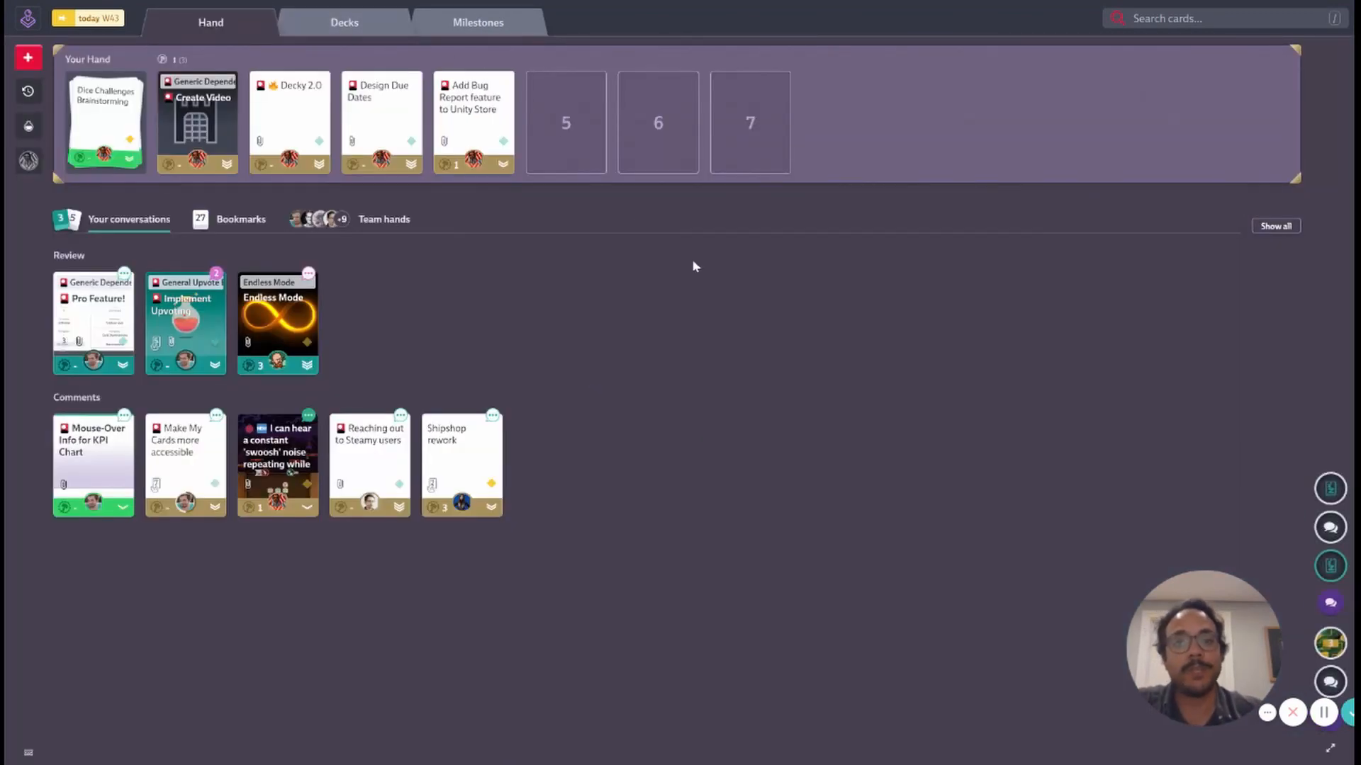